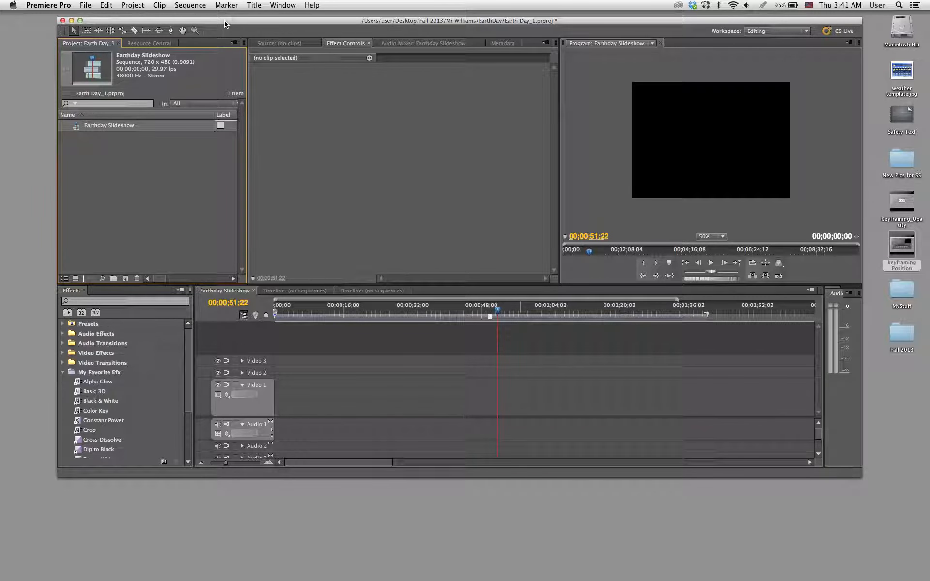
pyautogui.moveTo(225, 24); pyautogui.dragTo(226, 43)
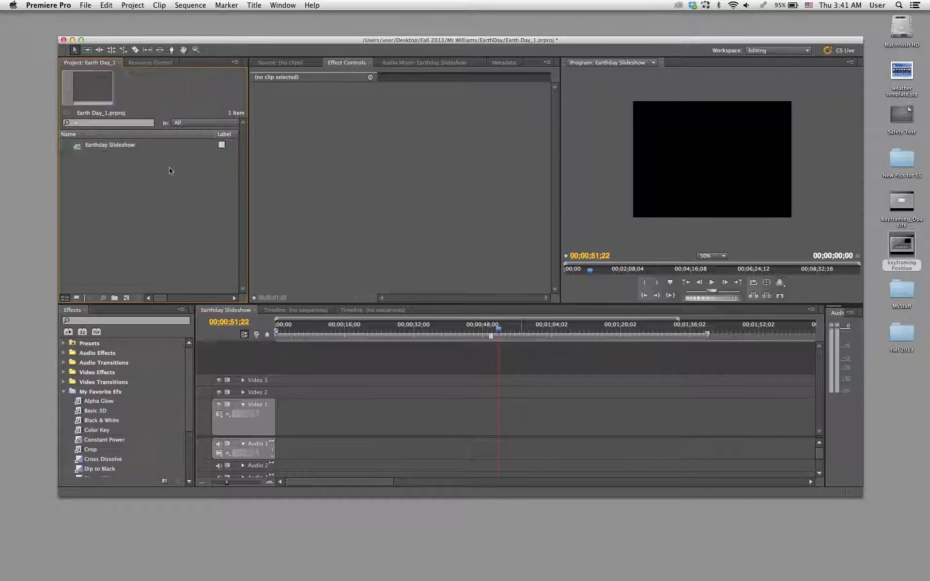
pyautogui.click(77, 147)
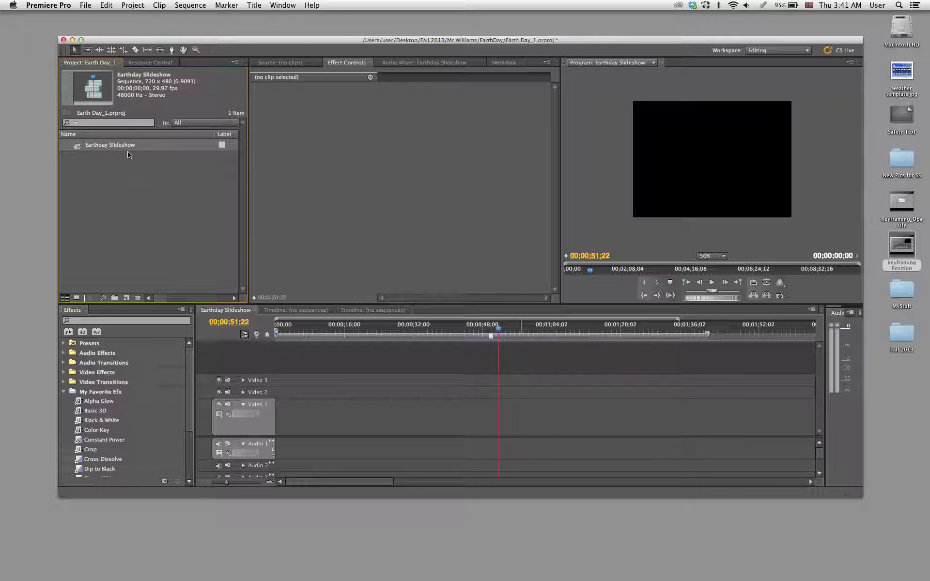
pyautogui.click(128, 186)
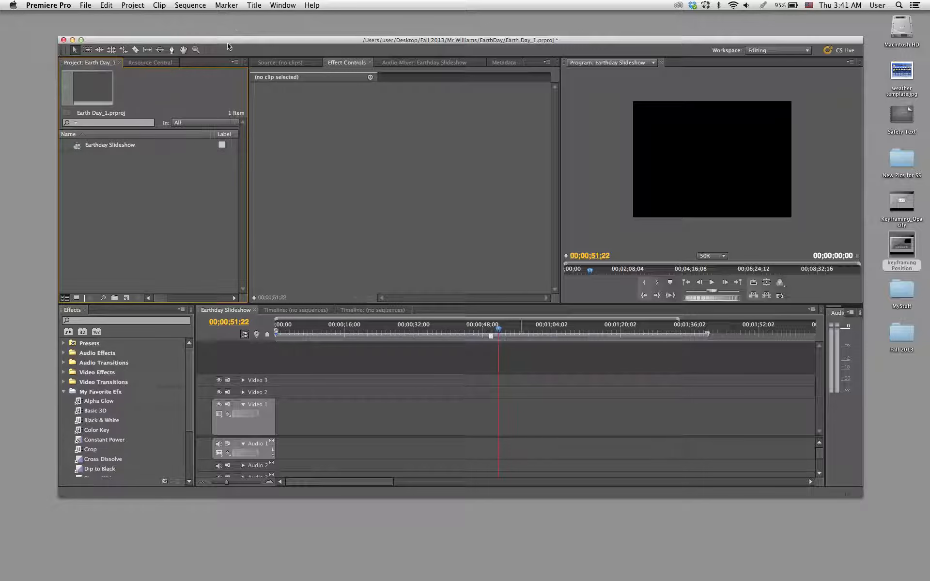
pyautogui.moveTo(231, 42); pyautogui.dragTo(228, 16)
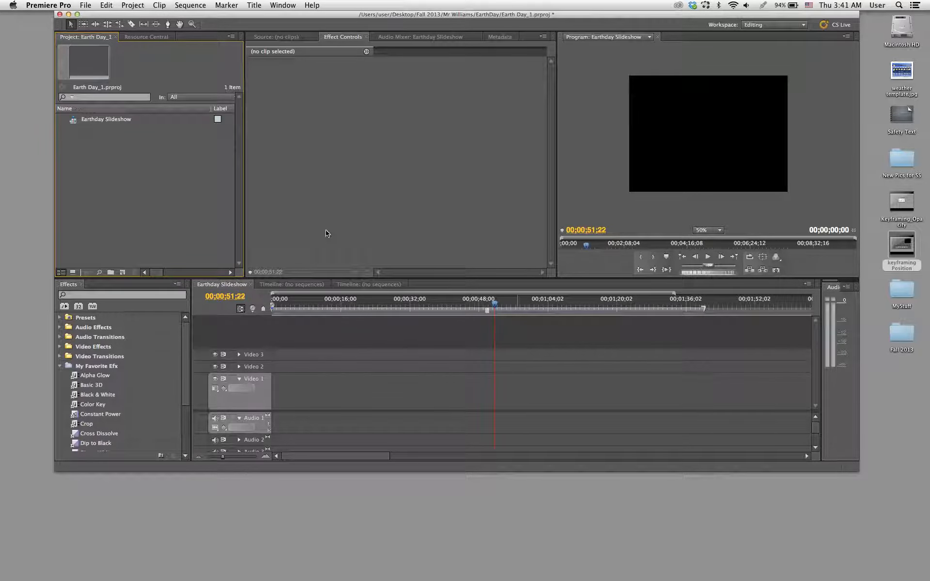
# - Reset the current Editing workspace to its original layout
pyautogui.click(293, 5)
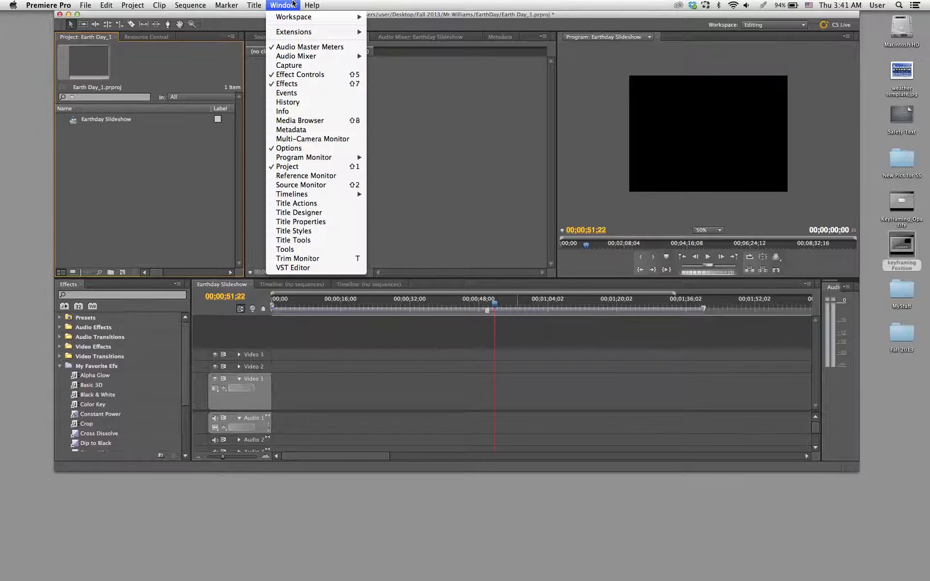
pyautogui.moveTo(301, 17)
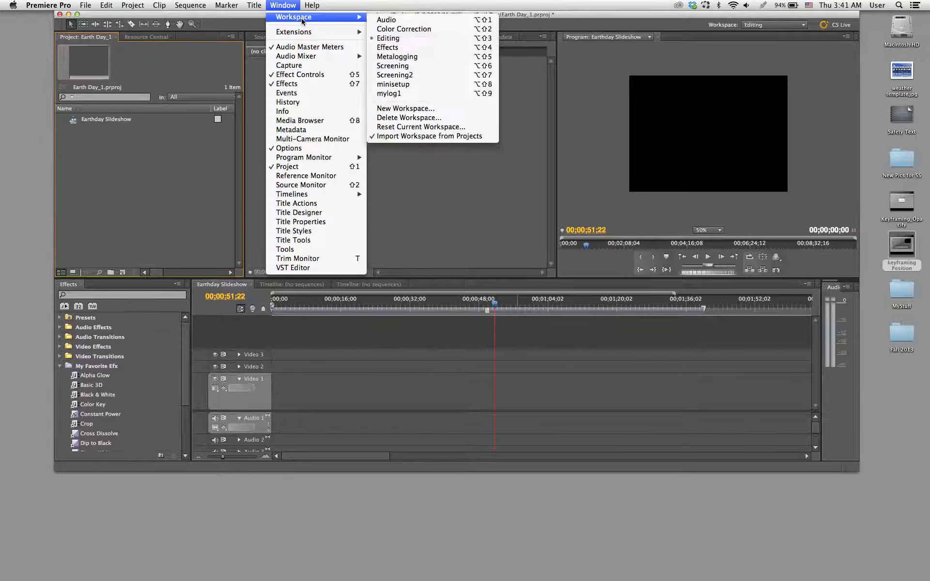
pyautogui.click(406, 127)
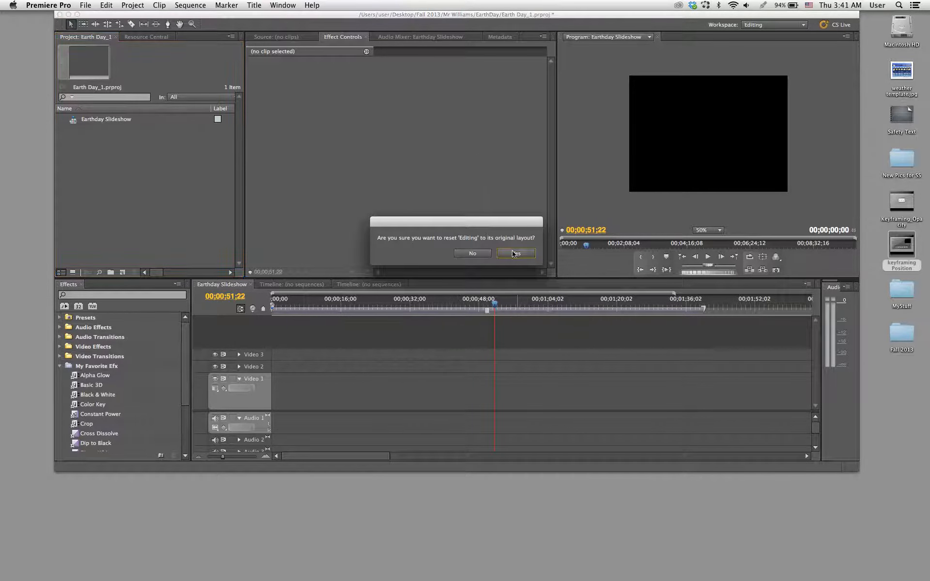
pyautogui.click(514, 253)
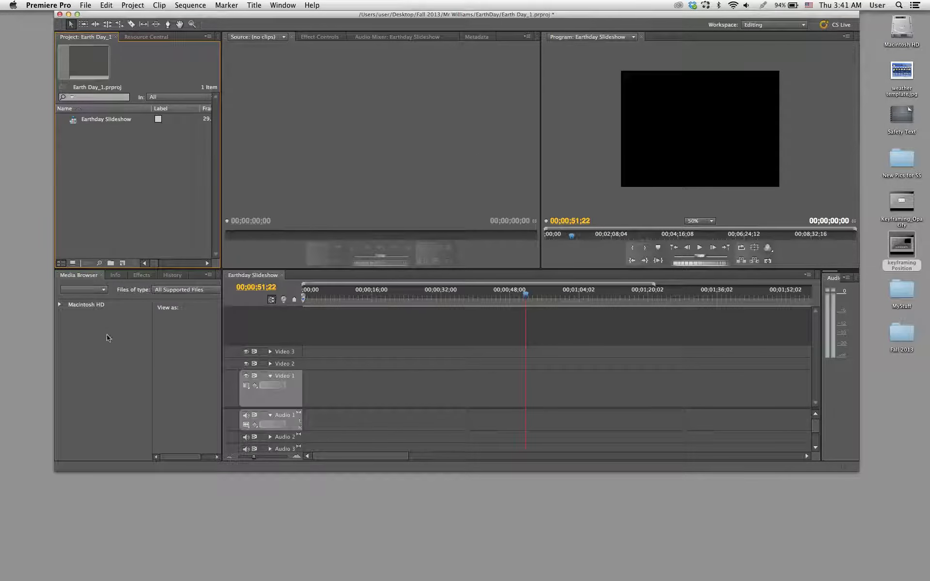
# - List the contents of Macintosh HD in the Media Browser and widen the panel so names and dates are readable
pyautogui.click(97, 337)
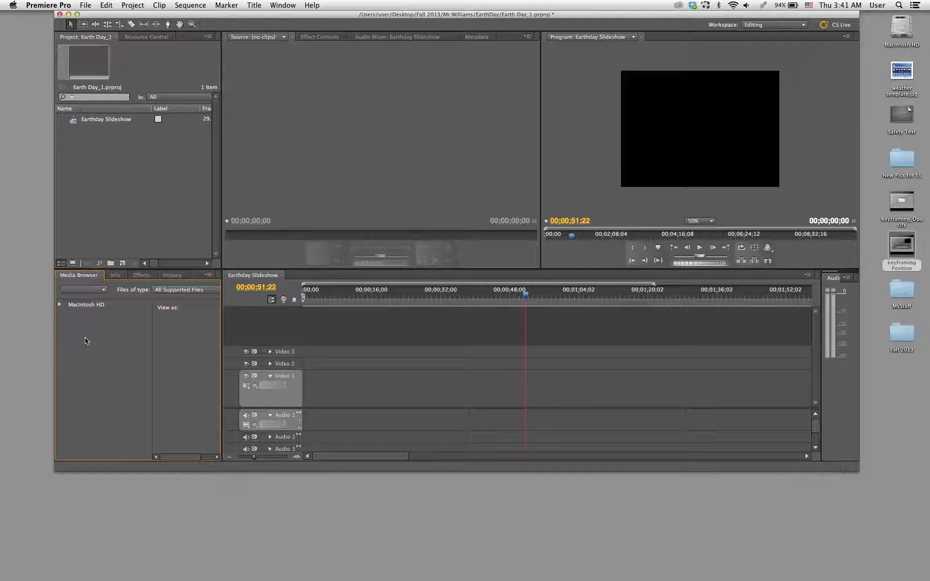
pyautogui.click(83, 308)
pyautogui.moveTo(222, 354); pyautogui.dragTo(373, 365)
pyautogui.hscroll(5, 278, 374)
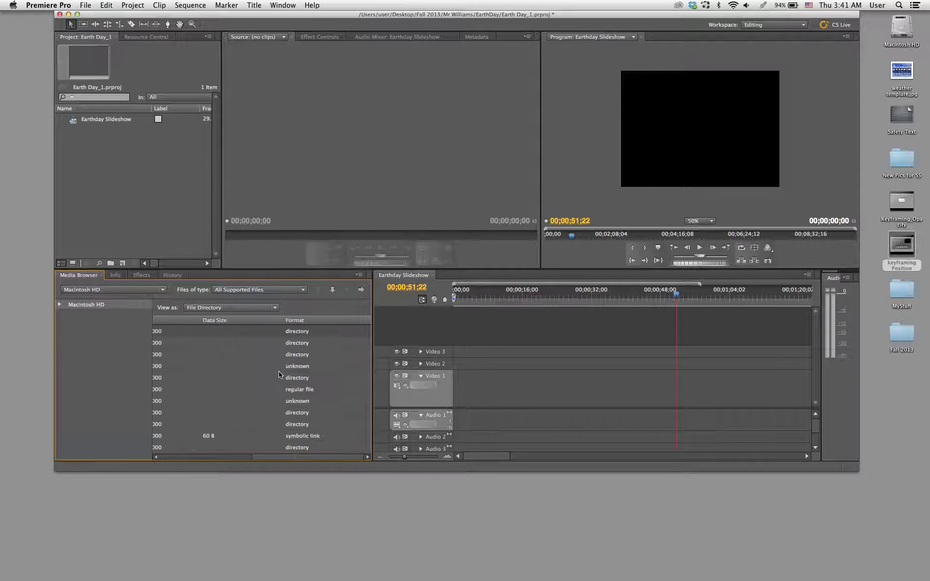
pyautogui.hscroll(-5, 278, 374)
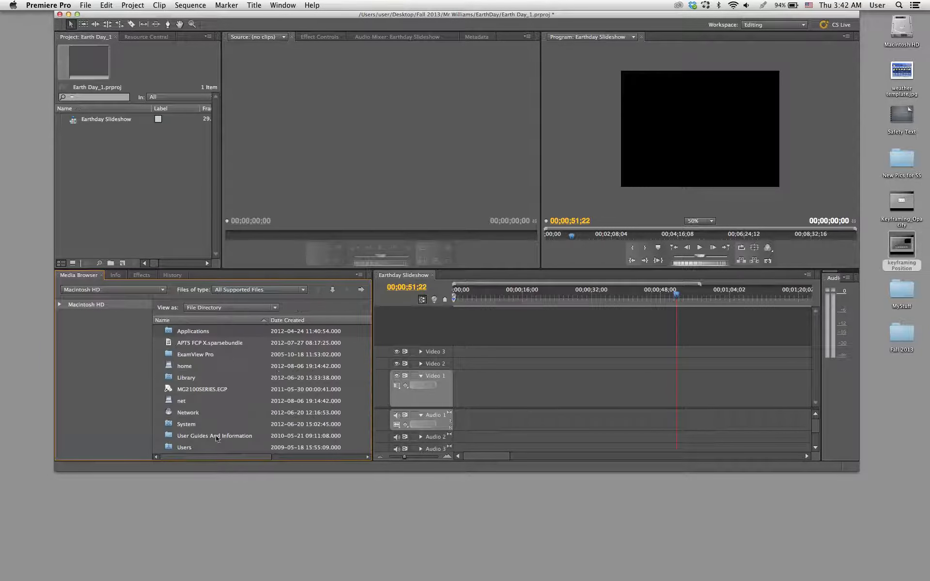
# - Browse from Users through the user, Desktop and Fall 2013 folders into the Premiere Pro Basics folder
pyautogui.doubleClick(165, 448)
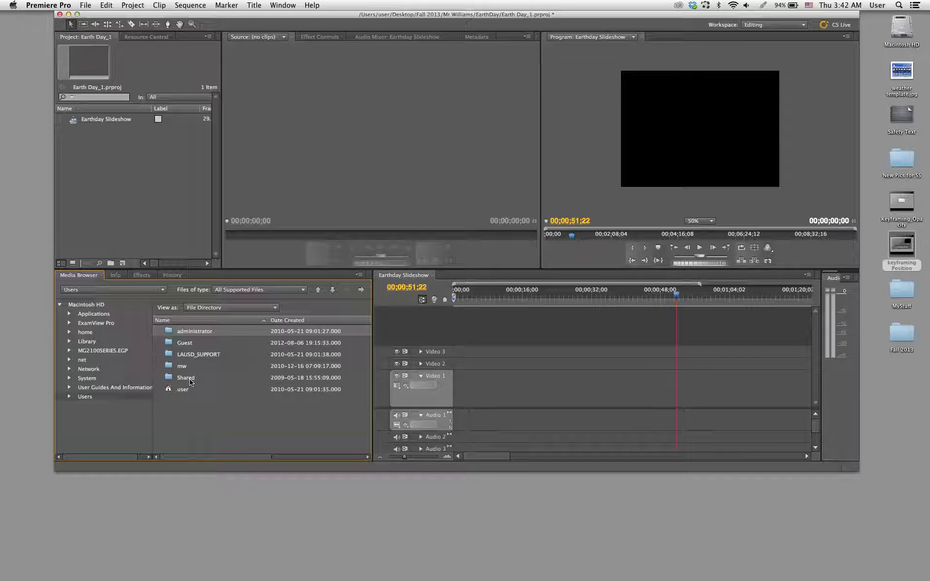
pyautogui.doubleClick(174, 390)
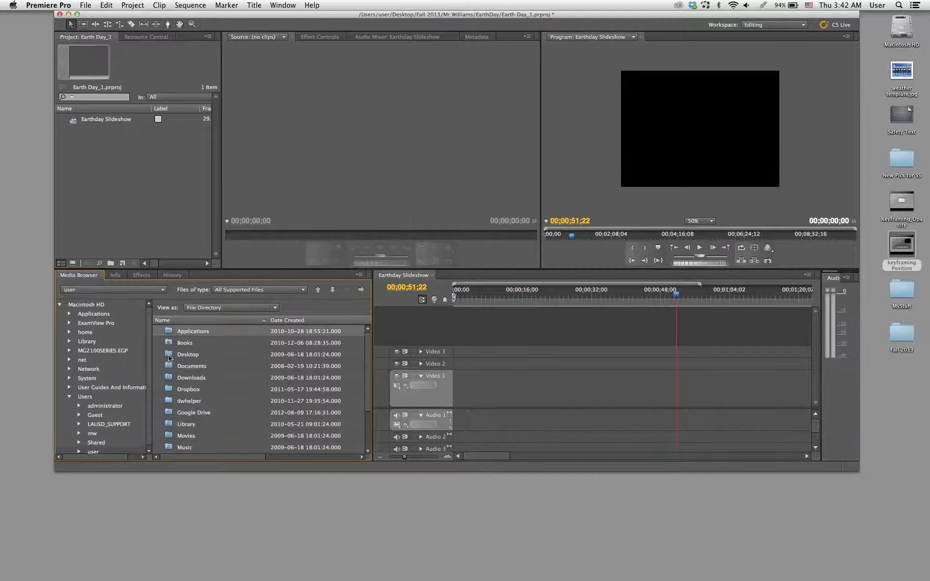
pyautogui.doubleClick(173, 354)
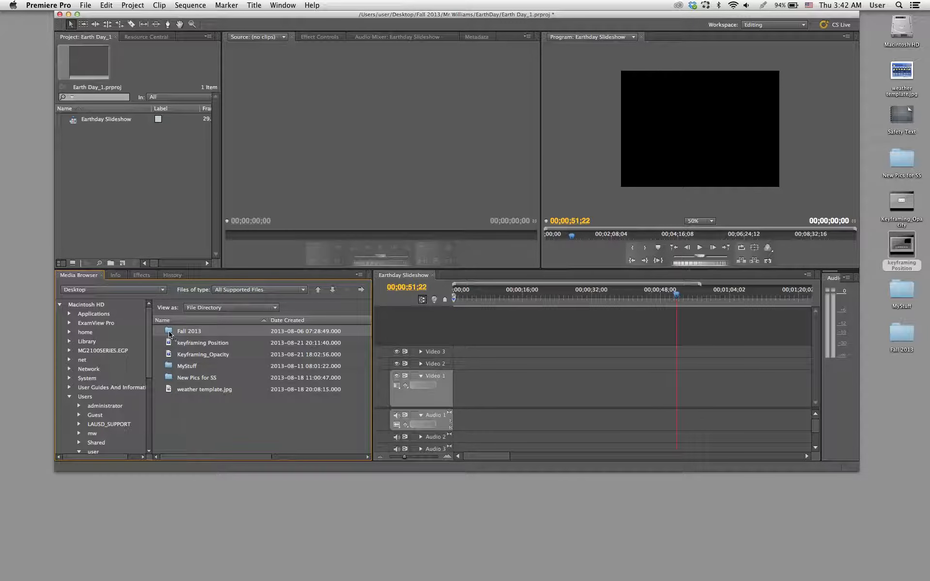
pyautogui.doubleClick(170, 332)
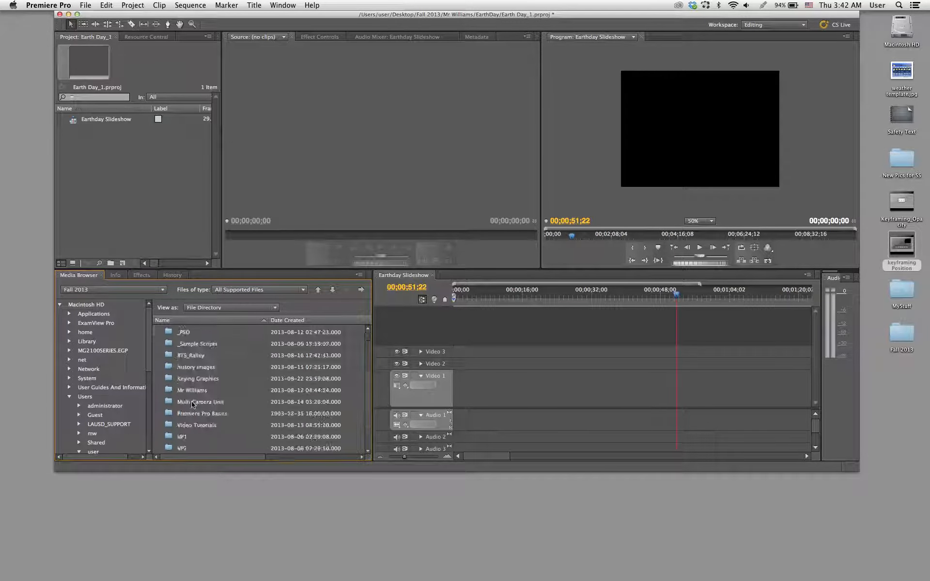
pyautogui.doubleClick(169, 414)
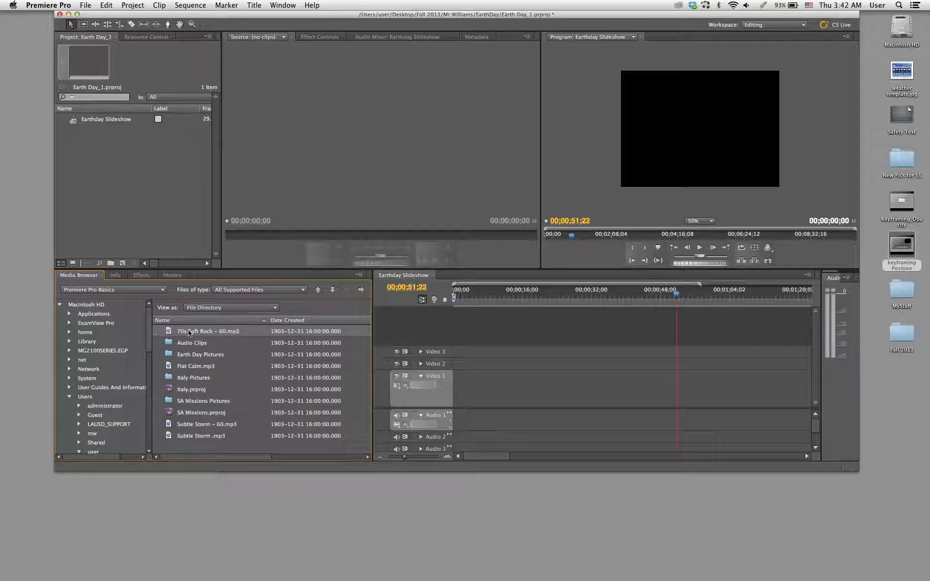
# - Try two ways of importing 70s Soft Rock - 60.mp3 from the Media Browser, deleting the clip from the project each time
pyautogui.moveTo(169, 333); pyautogui.dragTo(156, 214)
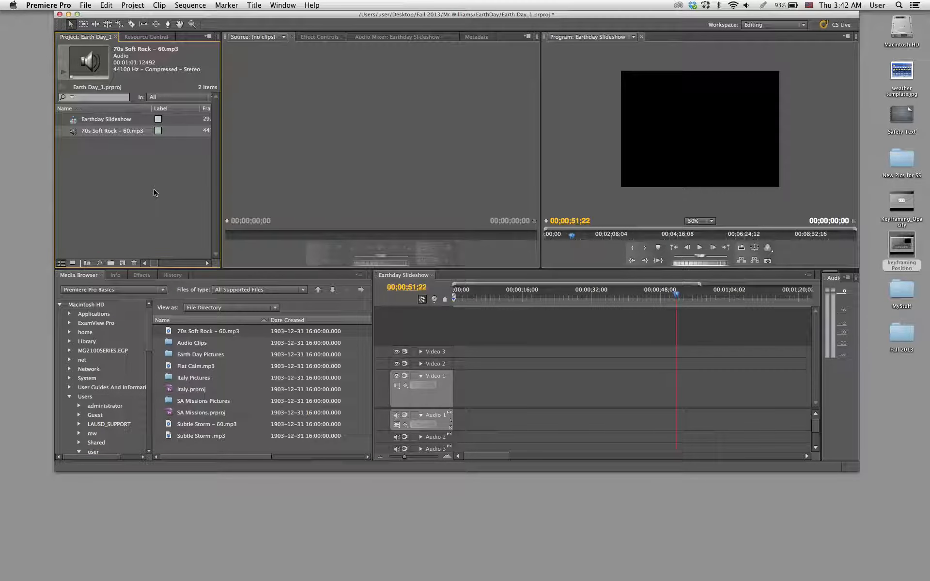
pyautogui.press('Delete')
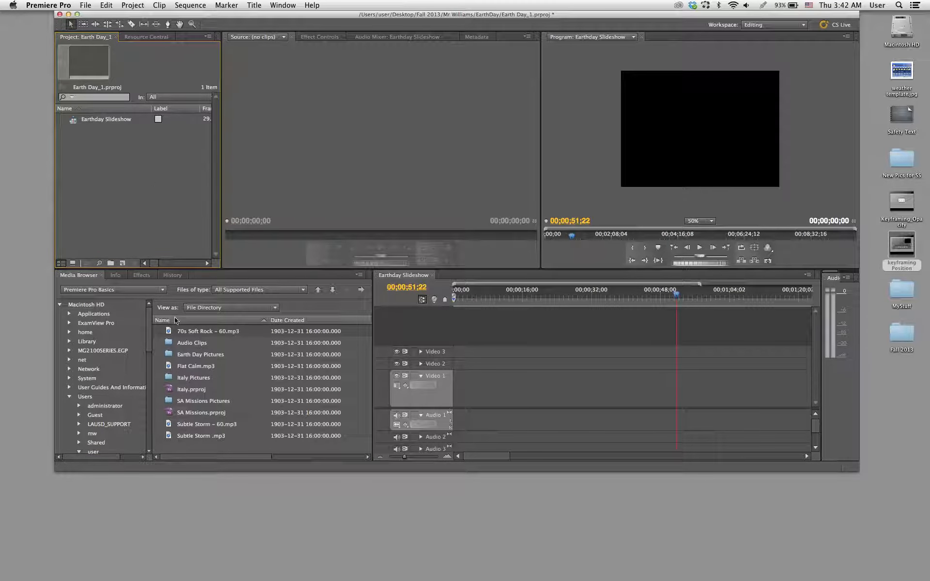
pyautogui.rightClick(168, 331)
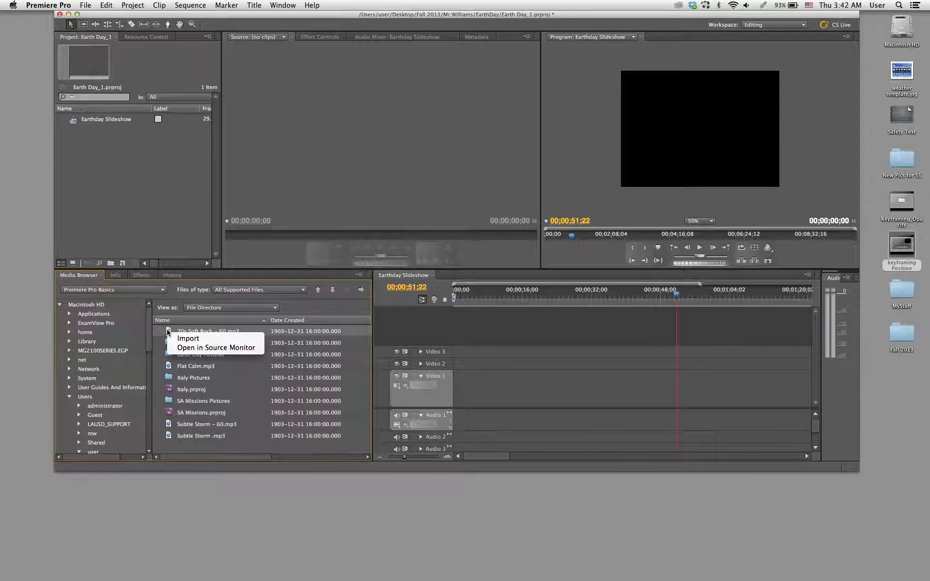
pyautogui.click(197, 339)
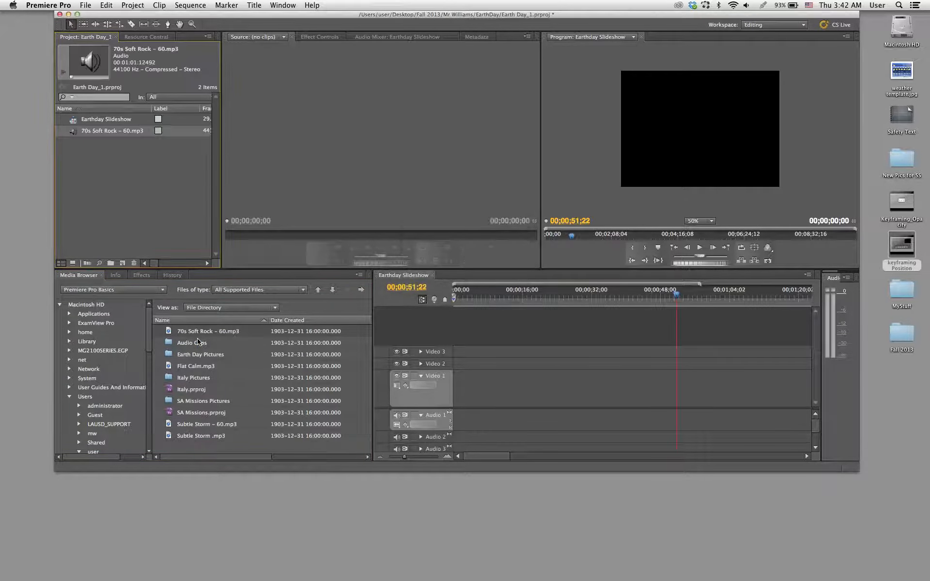
pyautogui.press('Delete')
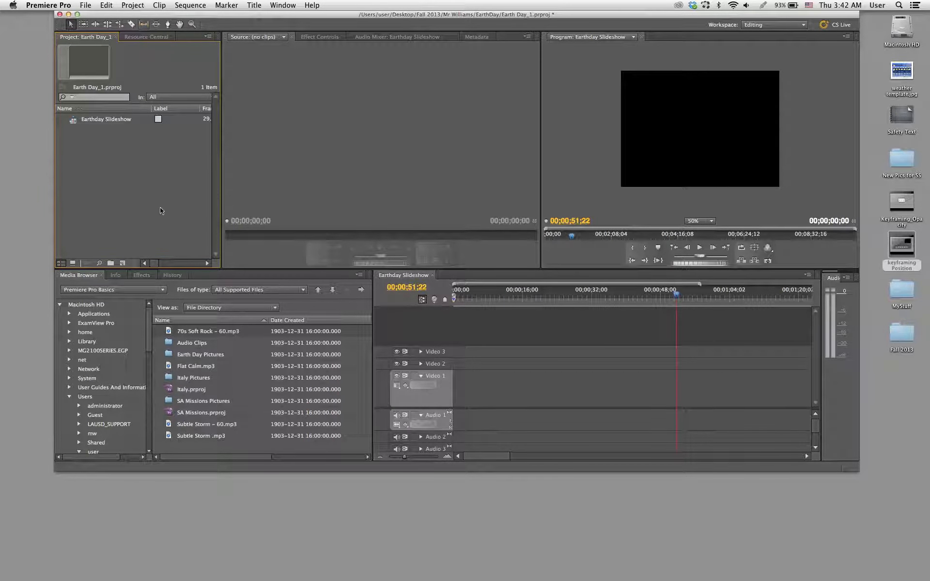
# - Import 70s Soft Rock - 60.mp3 into the project with the Import from Media Browser command
pyautogui.click(175, 332)
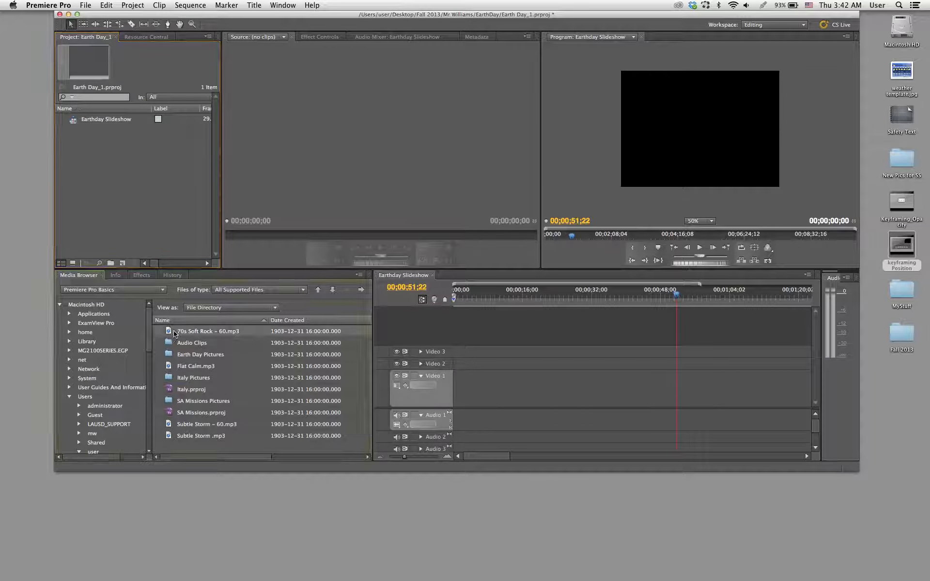
pyautogui.click(85, 5)
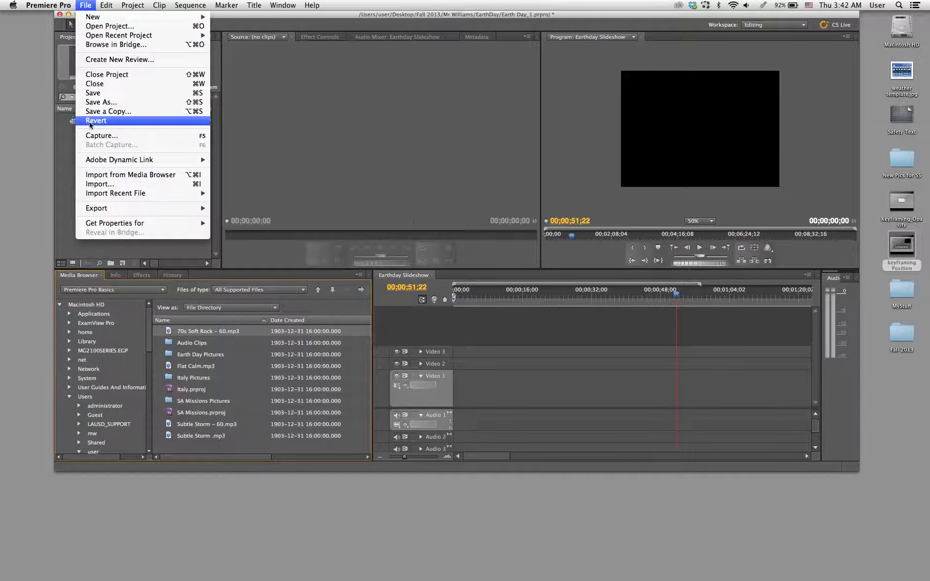
pyautogui.click(117, 175)
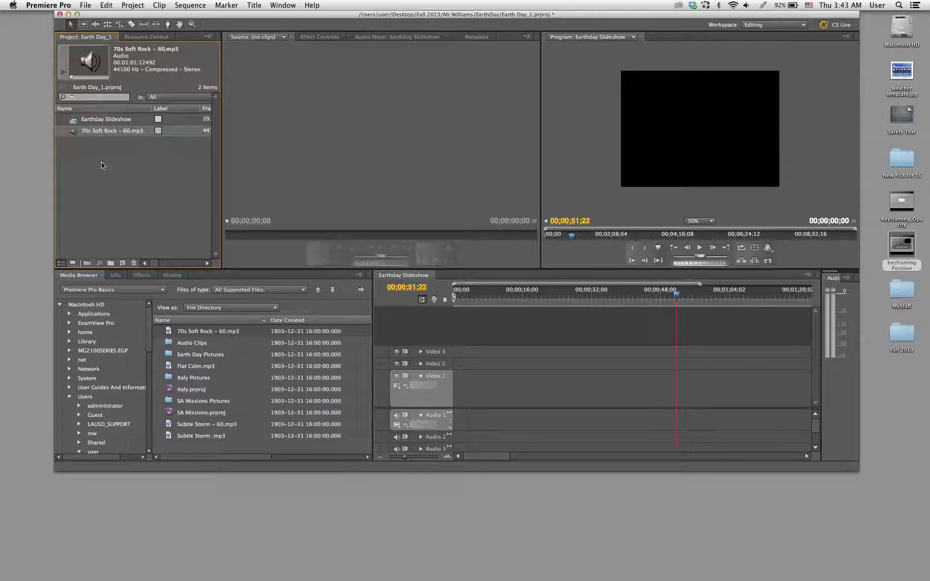
# - Create a new bin in the project and name it Scenic Pictures
pyautogui.click(111, 264)
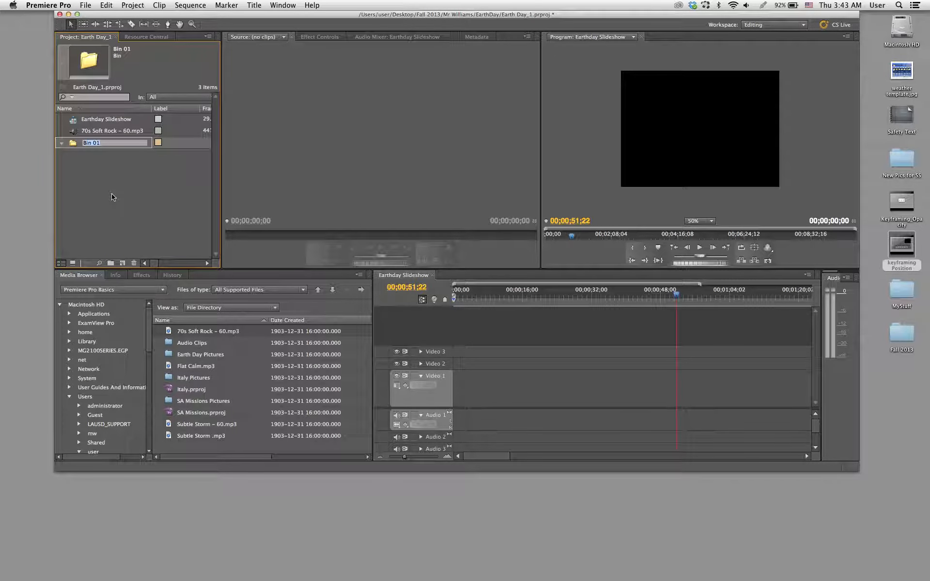
pyautogui.write('Scenic Pictures')
pyautogui.click(95, 188)
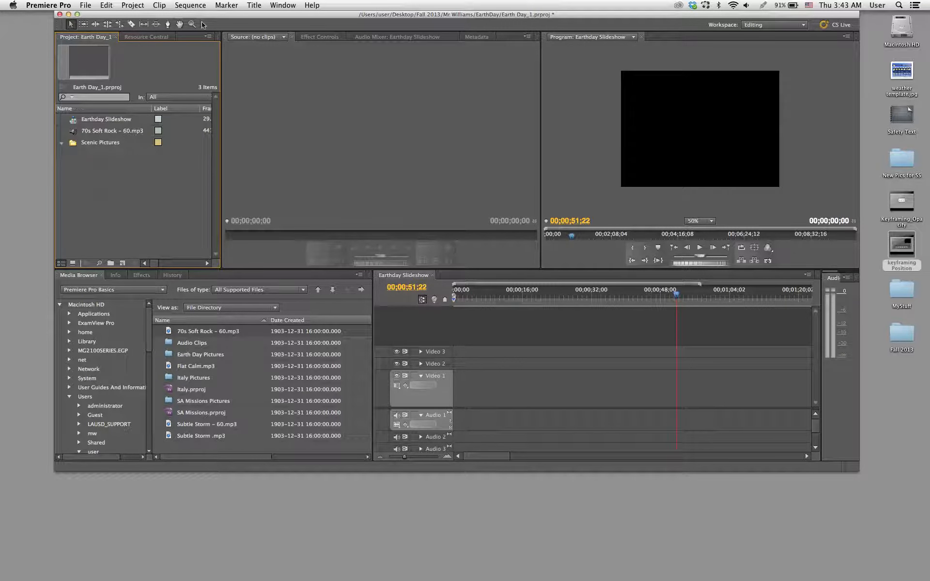
# - Open the Scenic Pictures bin in its own window and place it over the upper part of the workspace
pyautogui.moveTo(212, 18); pyautogui.dragTo(246, 41)
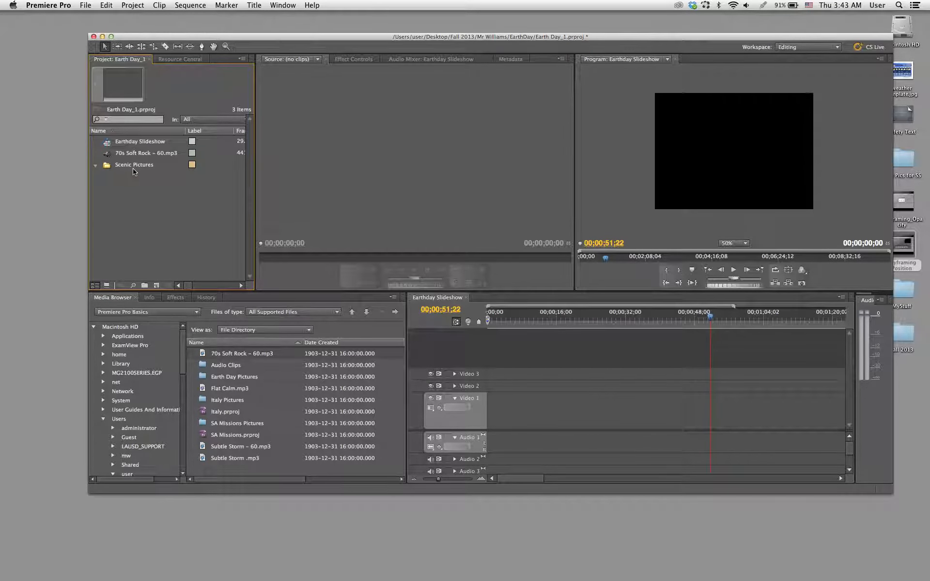
pyautogui.doubleClick(107, 167)
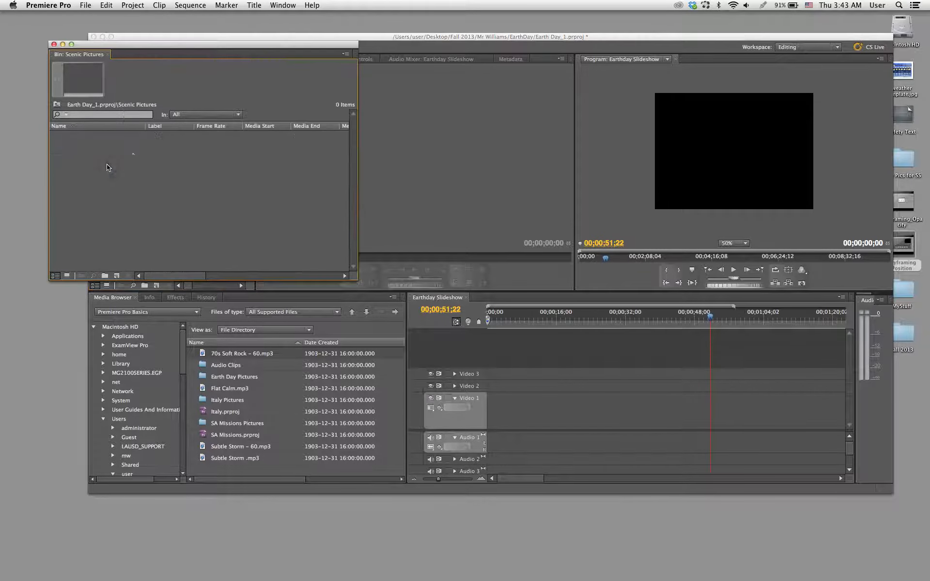
pyautogui.moveTo(194, 50); pyautogui.dragTo(283, 88)
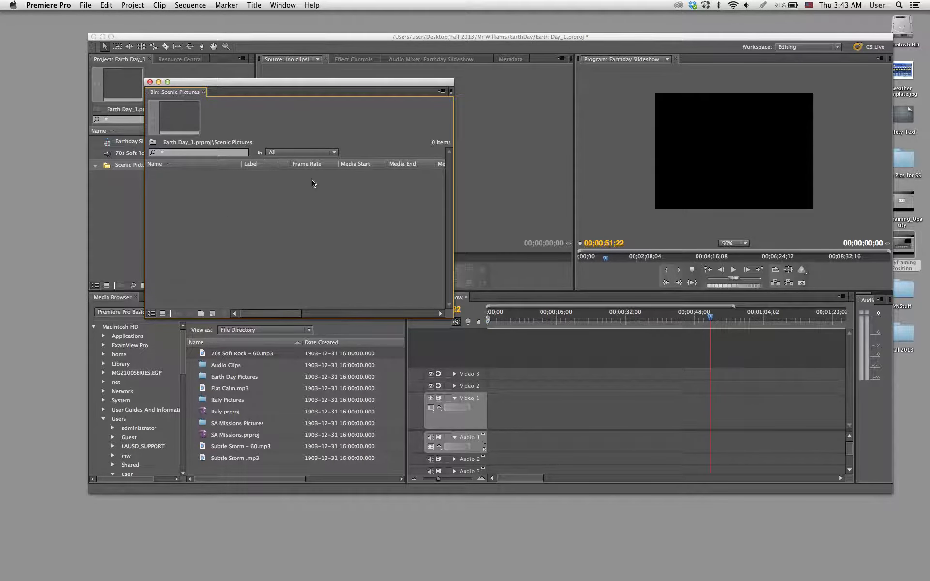
pyautogui.moveTo(259, 90); pyautogui.dragTo(238, 68)
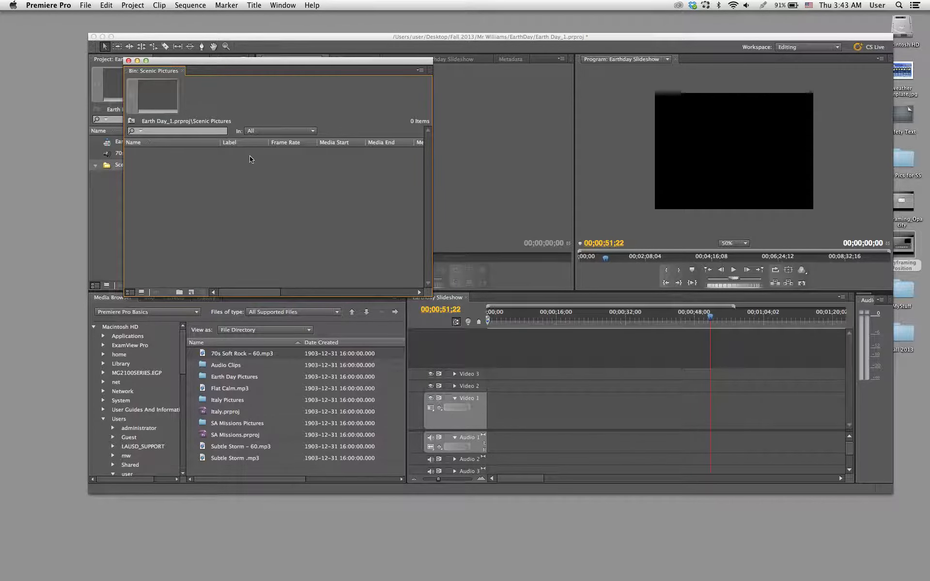
# - Open the Import dialog for the Scenic Pictures bin and keep Earth Day Pictures as the source folder
pyautogui.doubleClick(228, 180)
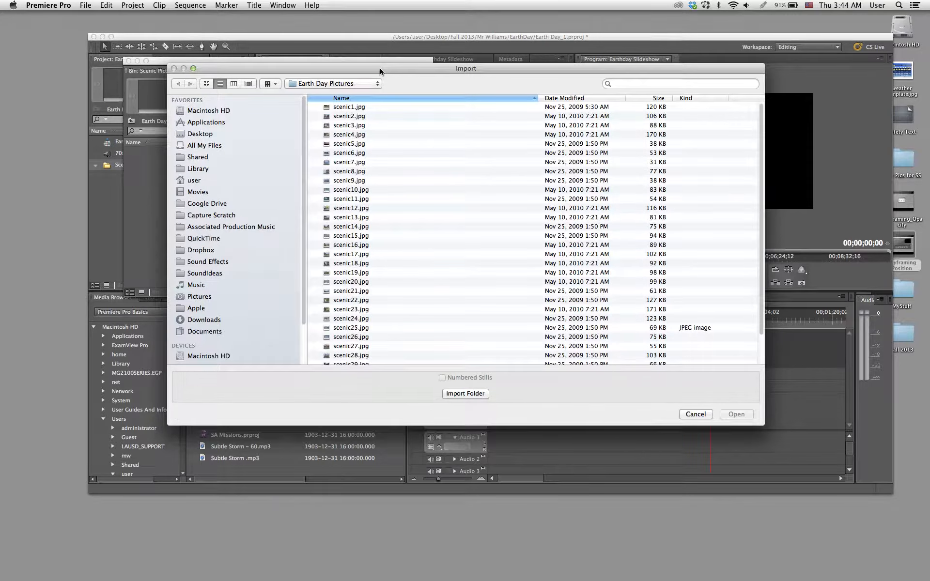
pyautogui.moveTo(380, 69); pyautogui.dragTo(379, 43)
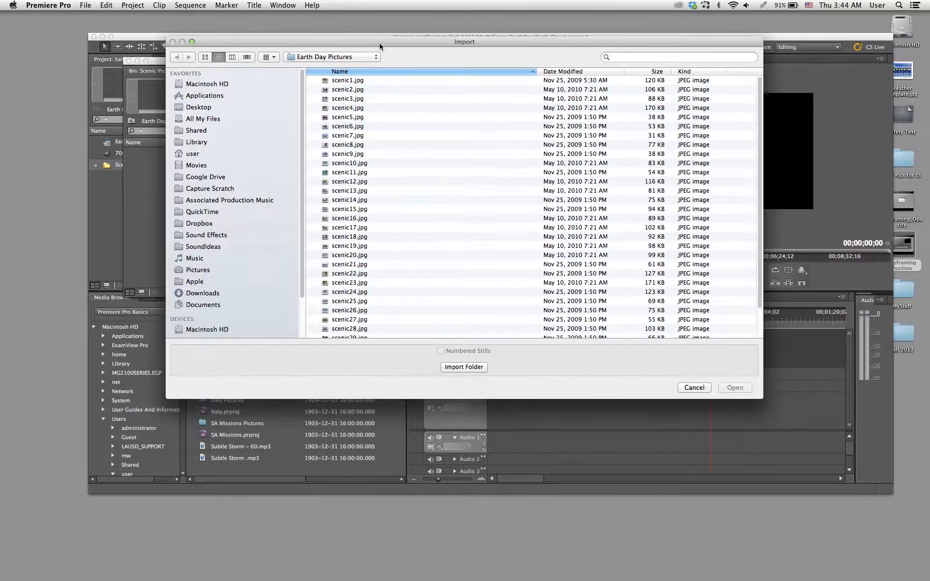
pyautogui.click(353, 58)
pyautogui.click(351, 58)
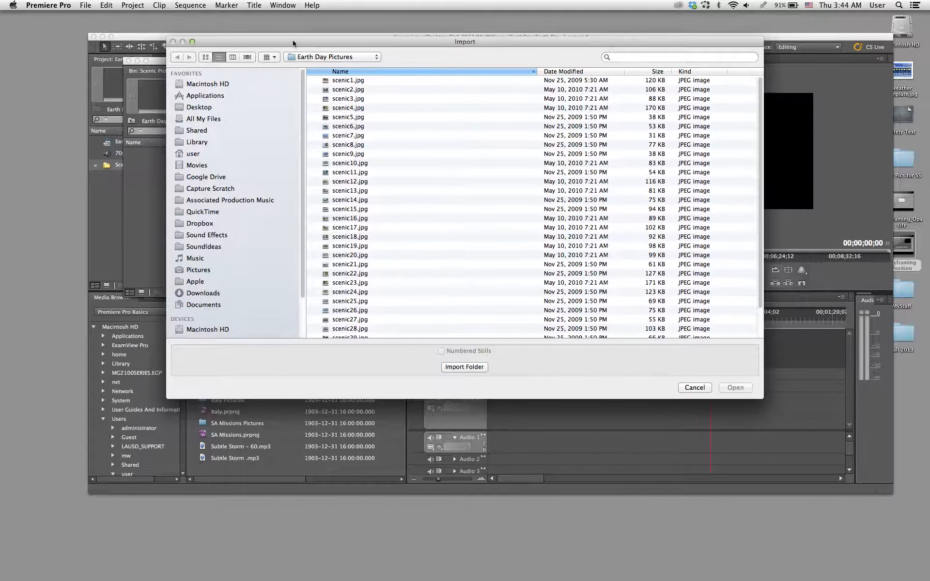
pyautogui.moveTo(293, 44); pyautogui.dragTo(315, 59)
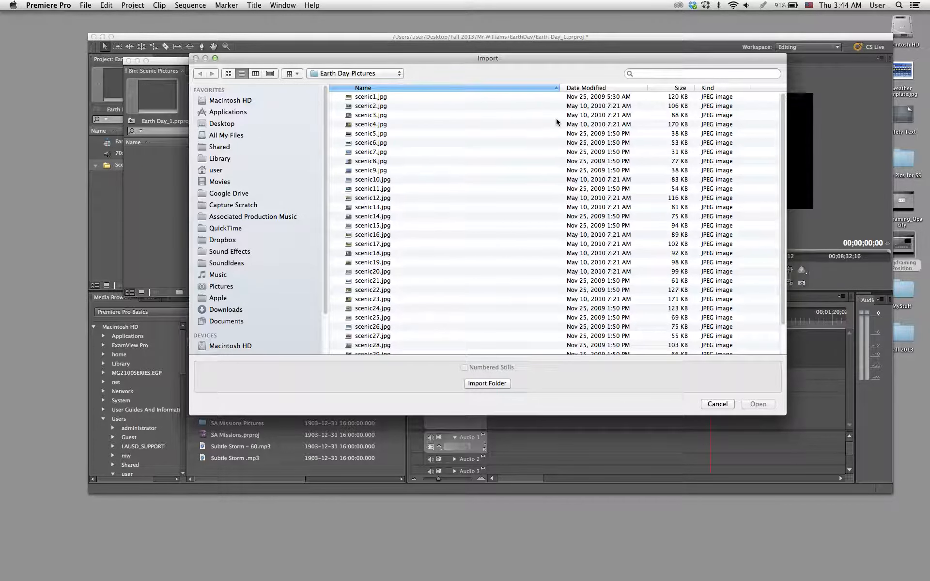
pyautogui.click(373, 74)
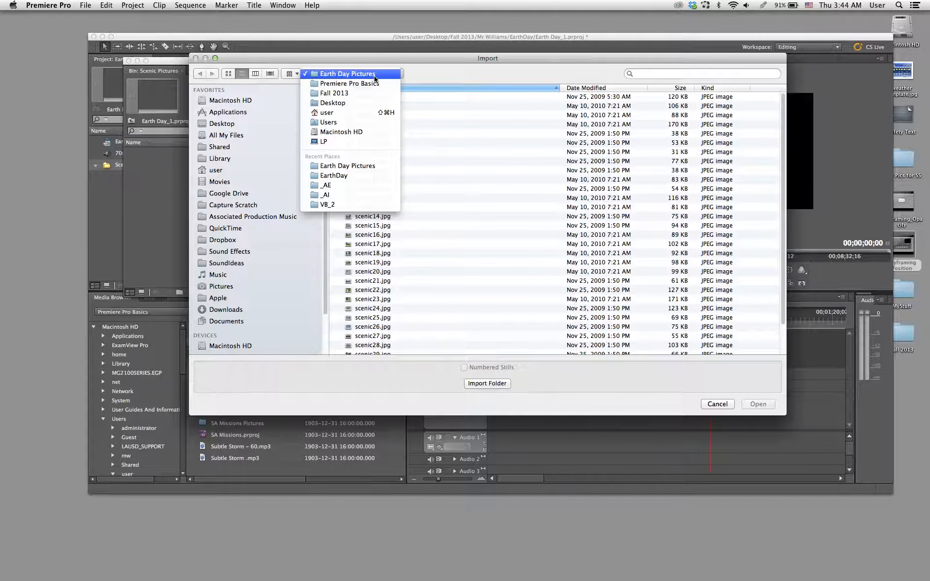
pyautogui.click(375, 75)
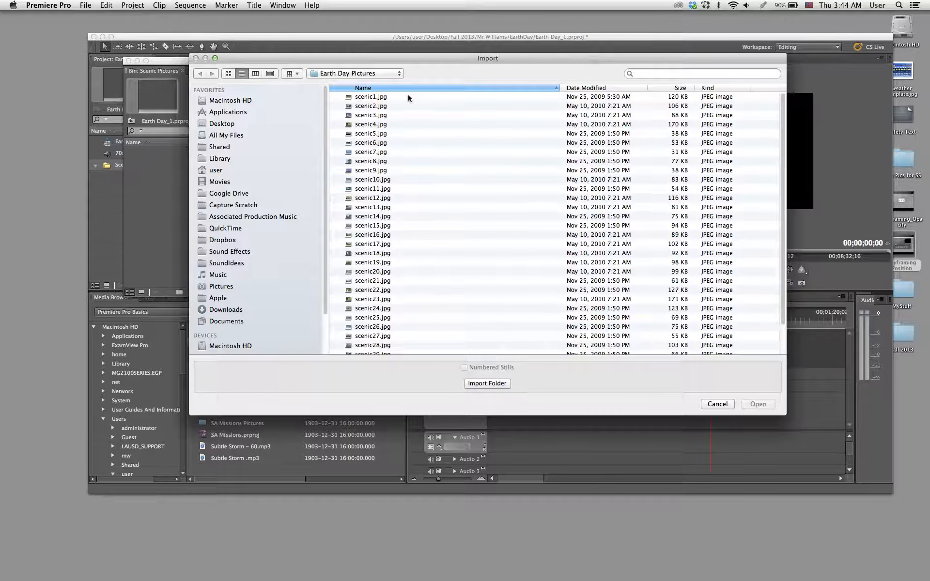
# - Import scenic1.jpg through scenic32.jpg from the Earth Day Pictures folder into the Scenic Pictures bin
pyautogui.click(409, 97)
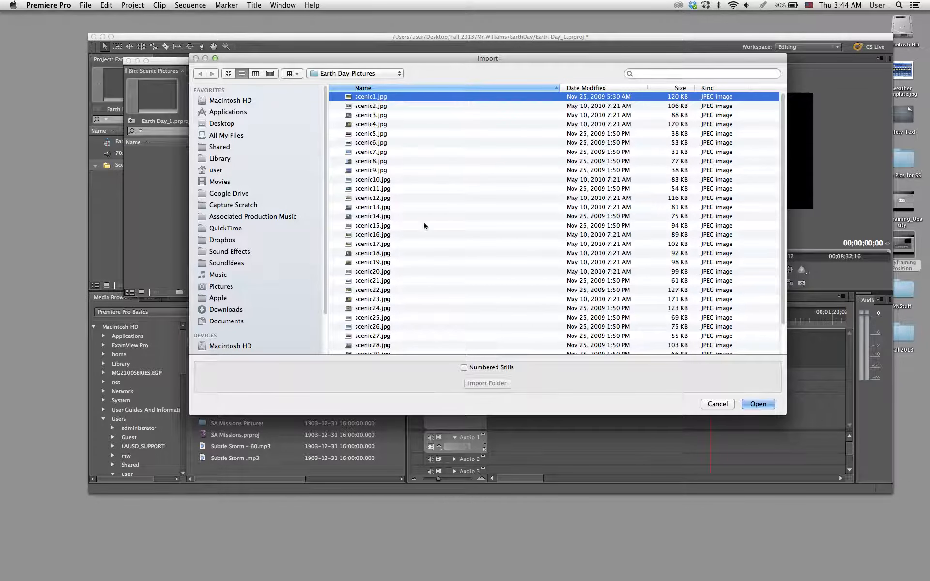
pyautogui.scroll(-2, 423, 223)
pyautogui.scroll(2, 423, 226)
pyautogui.scroll(-3, 428, 187)
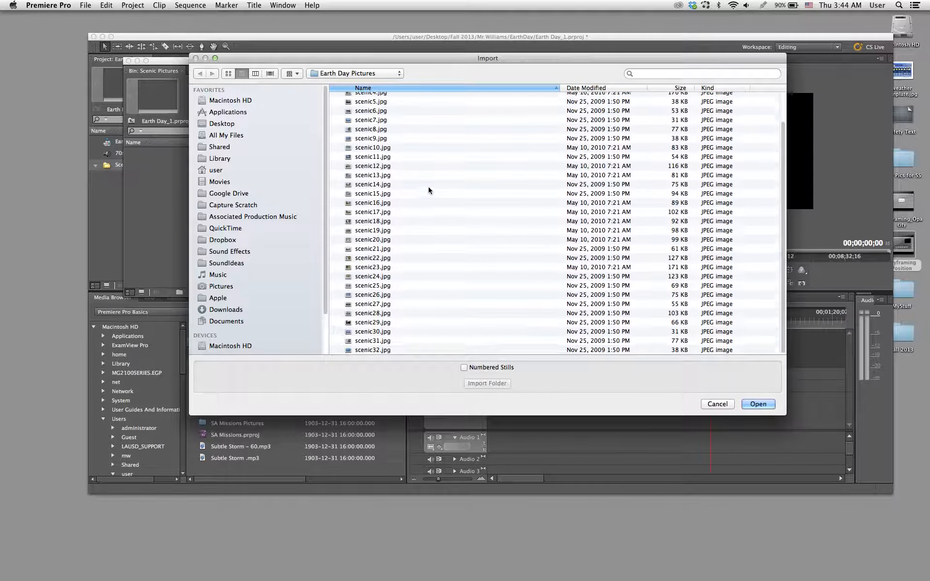
pyautogui.keyDown('shift'); pyautogui.click(414, 346); pyautogui.keyUp('shift')
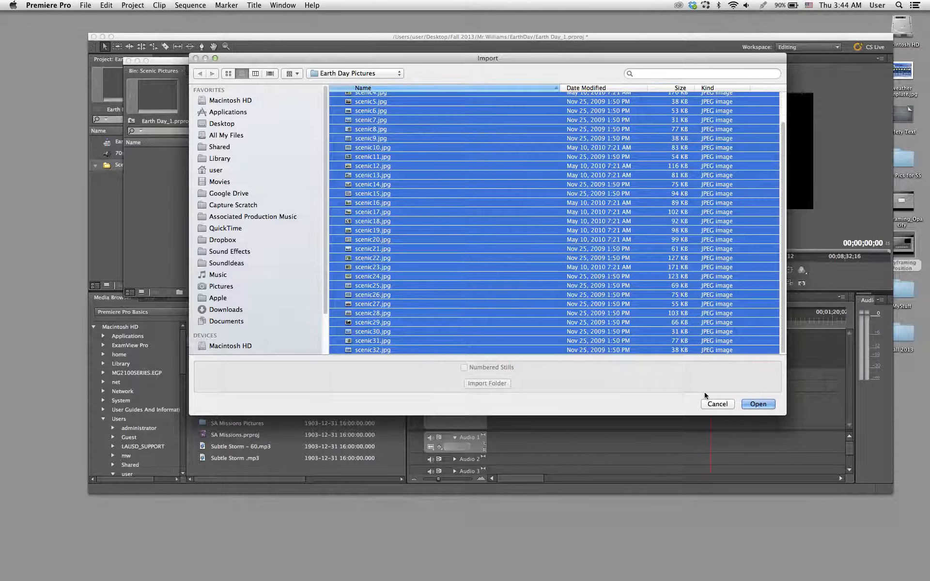
pyautogui.click(758, 403)
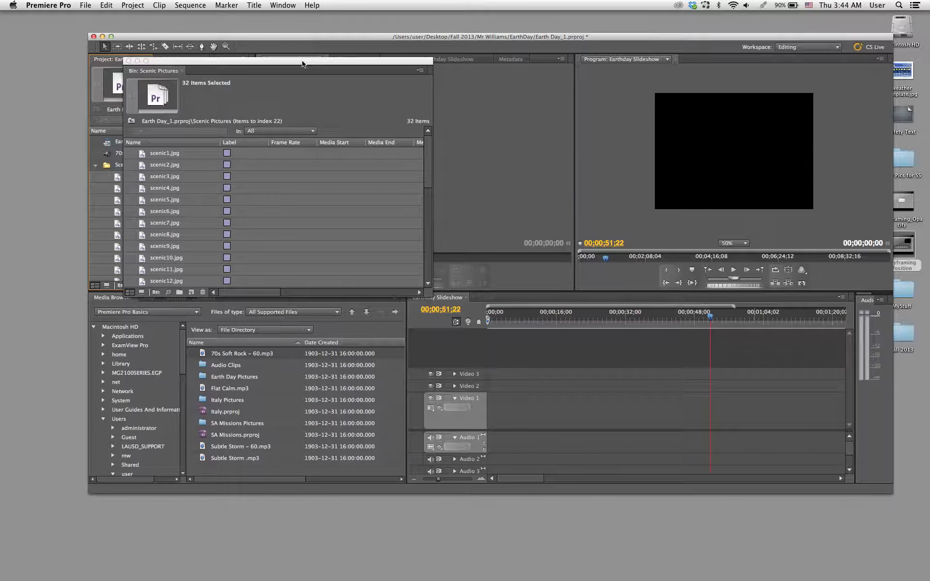
# - Enlarge and reposition the Scenic Pictures bin window, and save the project
pyautogui.moveTo(303, 63); pyautogui.dragTo(313, 18)
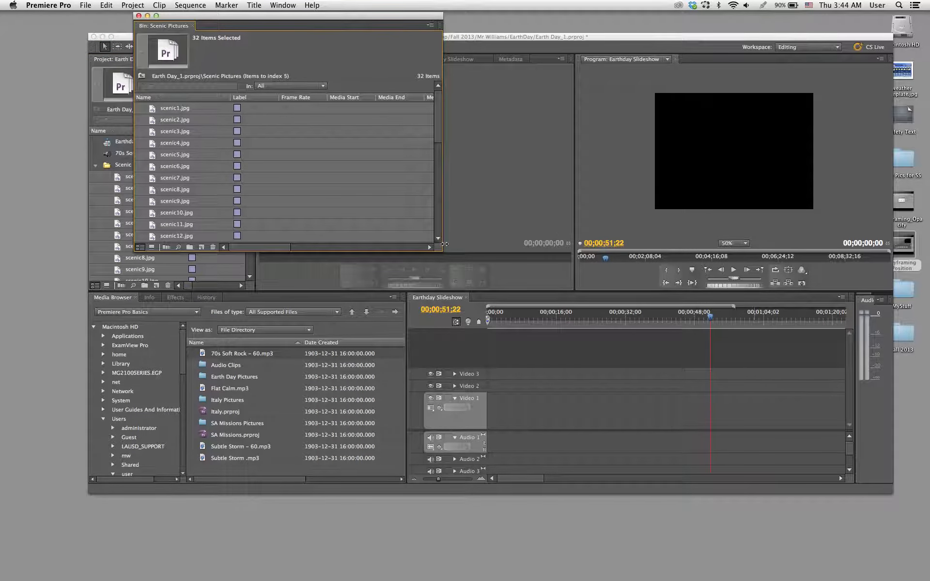
pyautogui.moveTo(442, 249); pyautogui.dragTo(511, 318)
pyautogui.press('super+s')
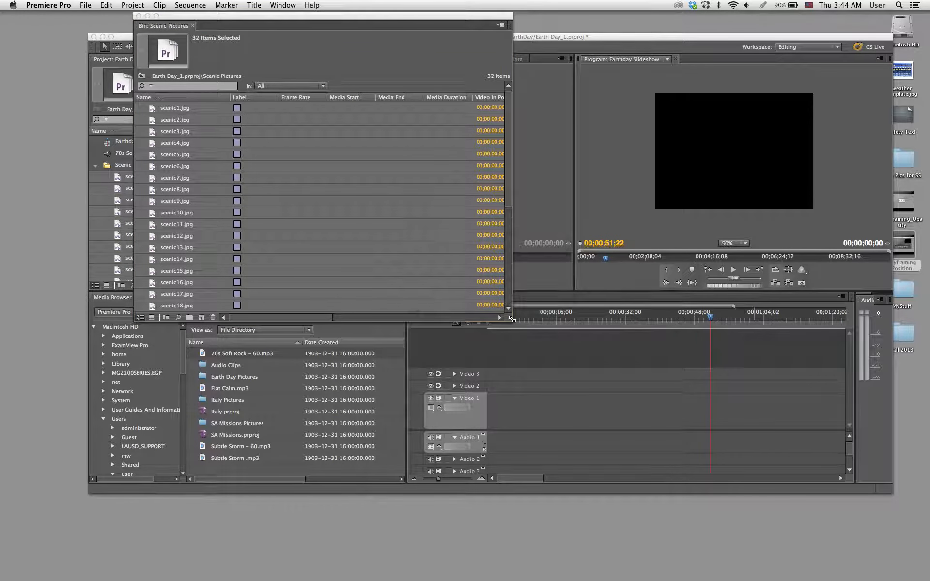
pyautogui.moveTo(380, 20); pyautogui.dragTo(329, 27)
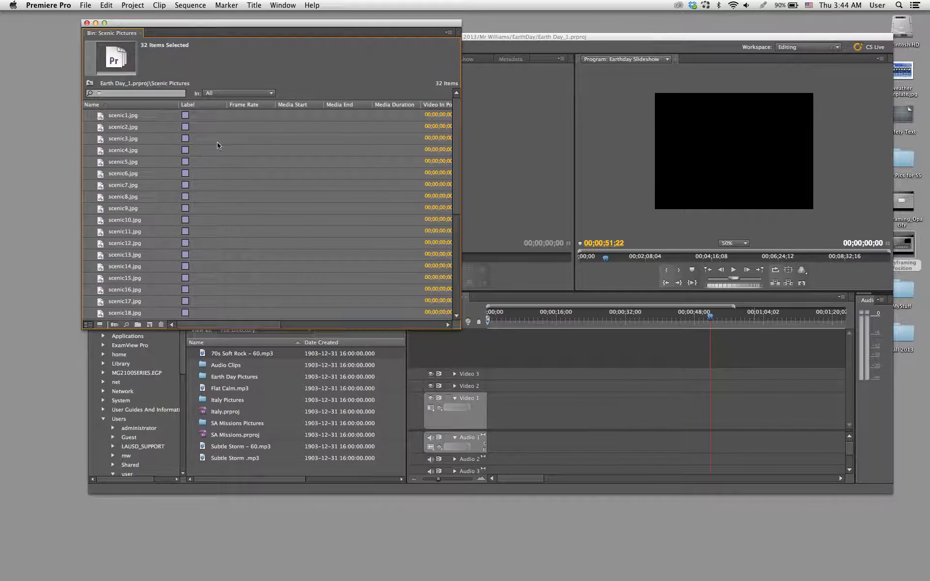
# - Preview the thumbnails of the first scenic pictures in the bin
pyautogui.click(208, 174)
pyautogui.click(144, 114)
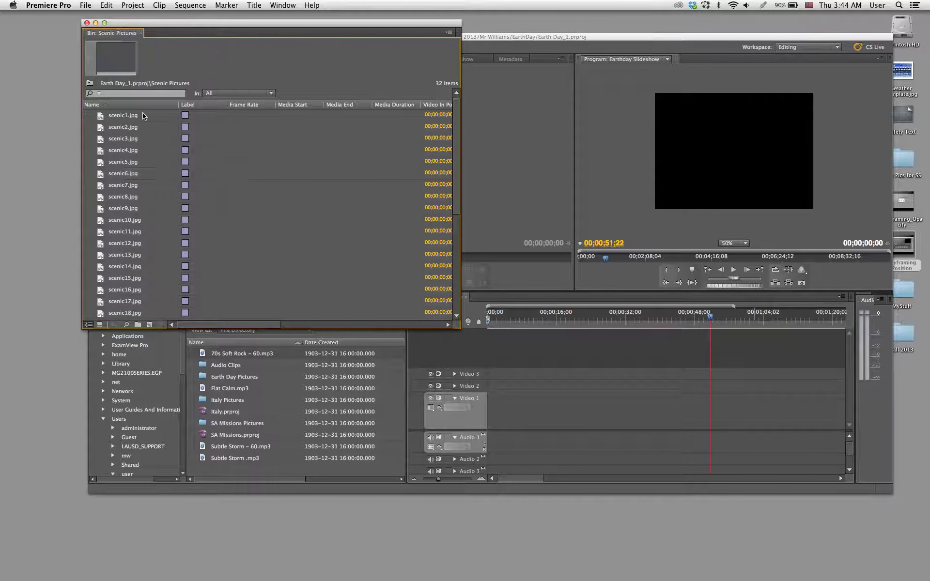
pyautogui.click(101, 116)
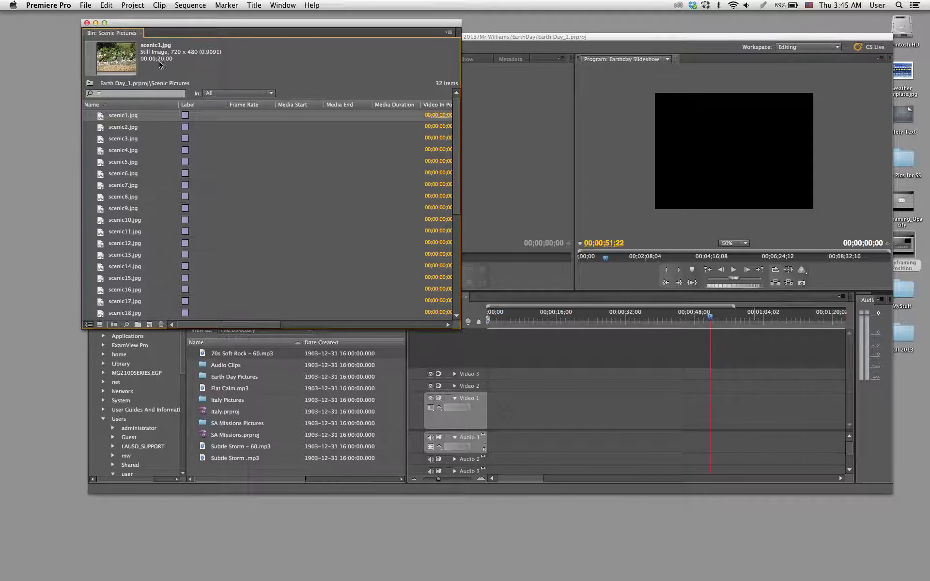
pyautogui.click(99, 128)
pyautogui.click(100, 142)
pyautogui.click(101, 120)
# - Place scenic1.jpg at the start of the Video 1 track and move the windows apart to uncover the workspace
pyautogui.moveTo(364, 253); pyautogui.dragTo(486, 403)
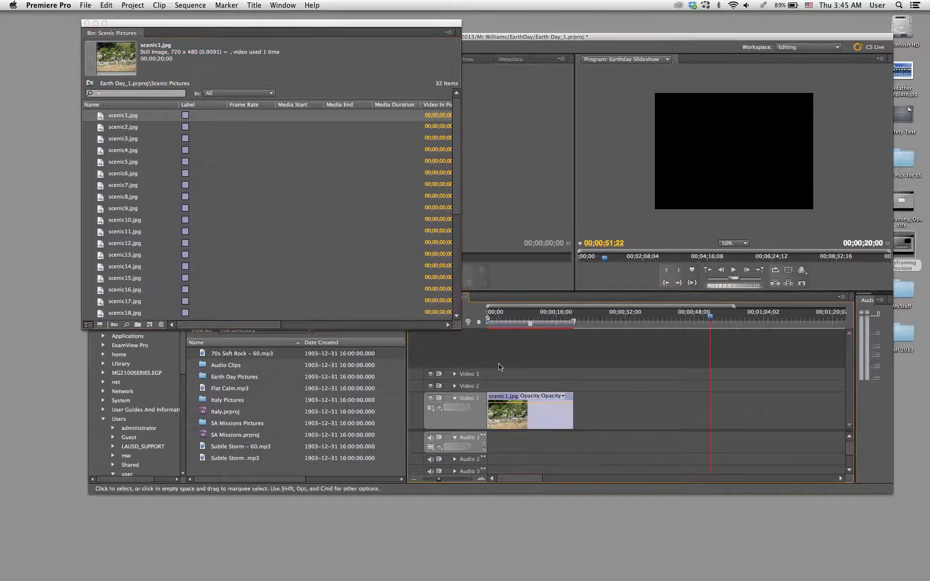
pyautogui.moveTo(358, 23); pyautogui.dragTo(265, 14)
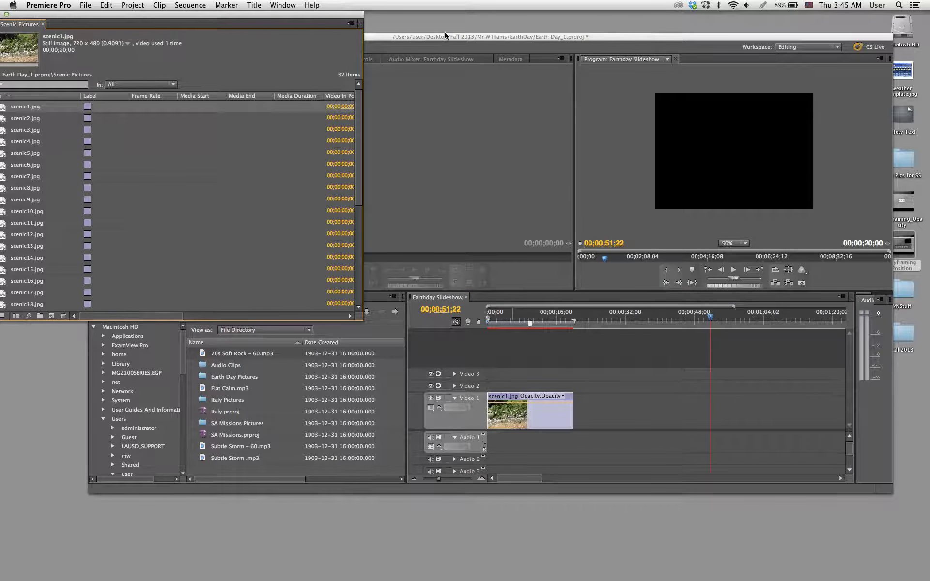
pyautogui.moveTo(449, 39); pyautogui.dragTo(467, 26)
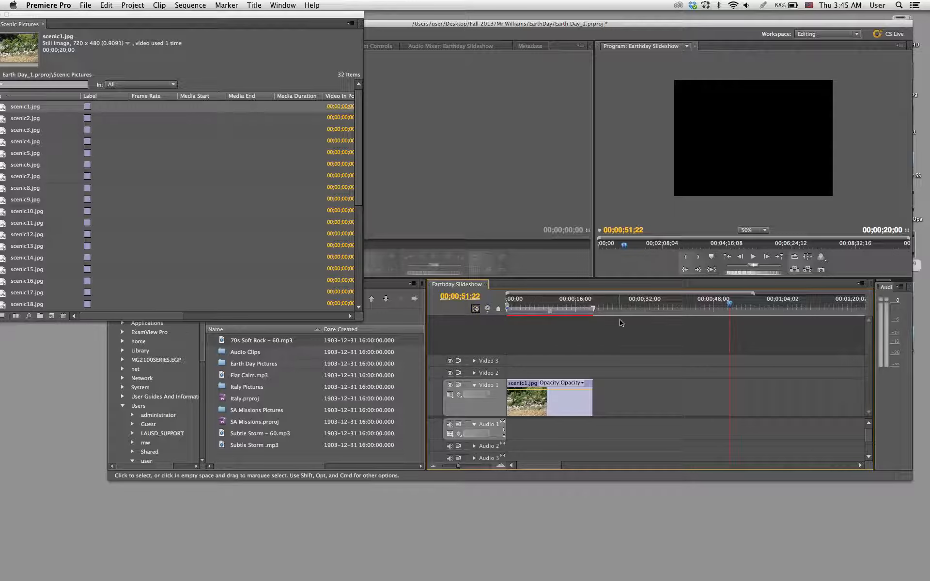
# - Scrub the playhead across scenic1.jpg and the empty part of the timeline to examine the Program monitor output
pyautogui.moveTo(633, 314); pyautogui.dragTo(621, 313)
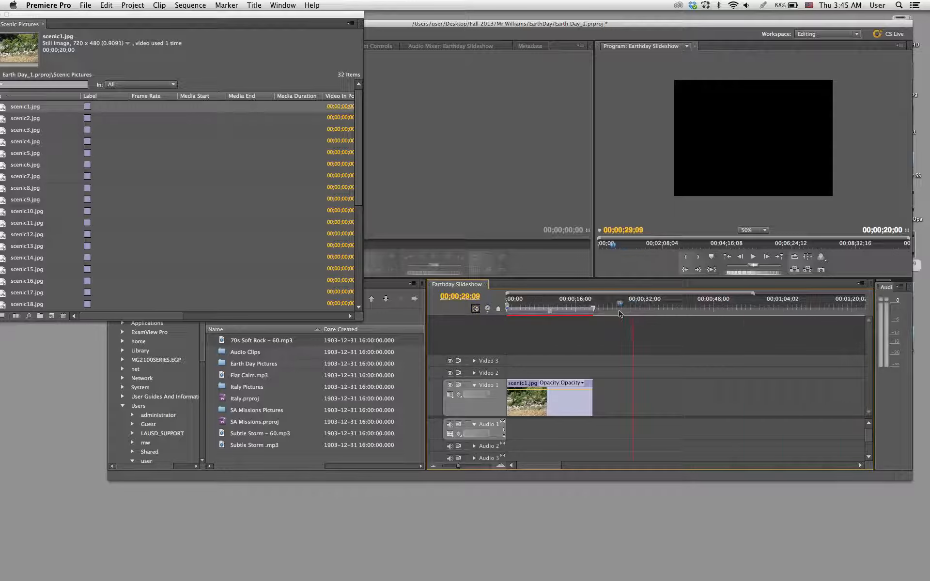
pyautogui.click(588, 312)
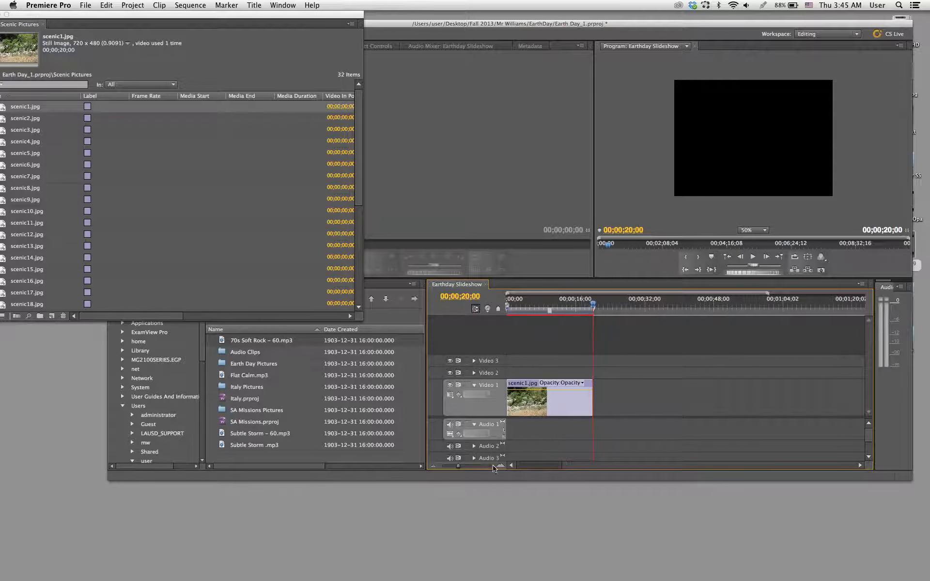
pyautogui.moveTo(536, 464); pyautogui.dragTo(530, 464)
pyautogui.moveTo(589, 305)
pyautogui.mouseDown()
pyautogui.moveTo(532, 307)
pyautogui.moveTo(583, 308)
pyautogui.mouseUp()
pyautogui.click(528, 317)
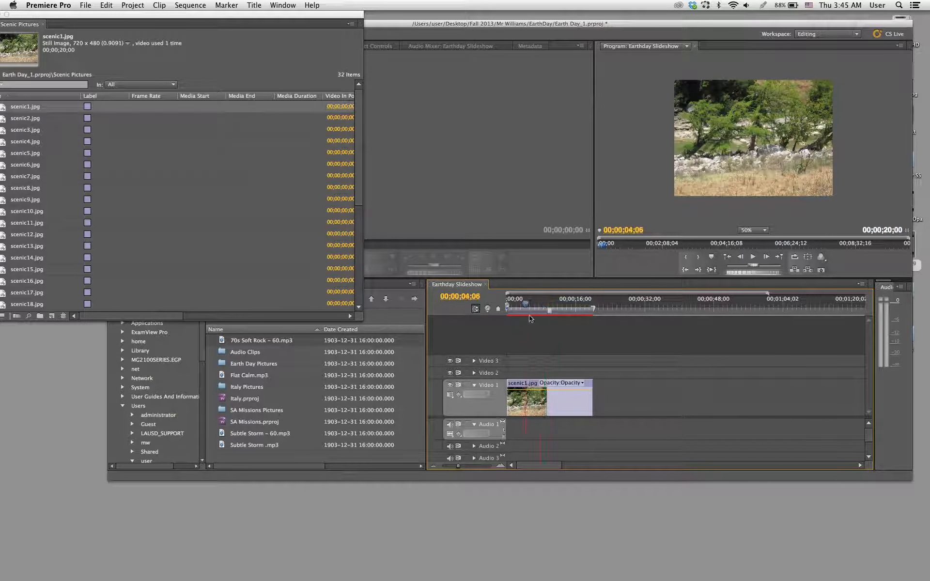
pyautogui.click(539, 320)
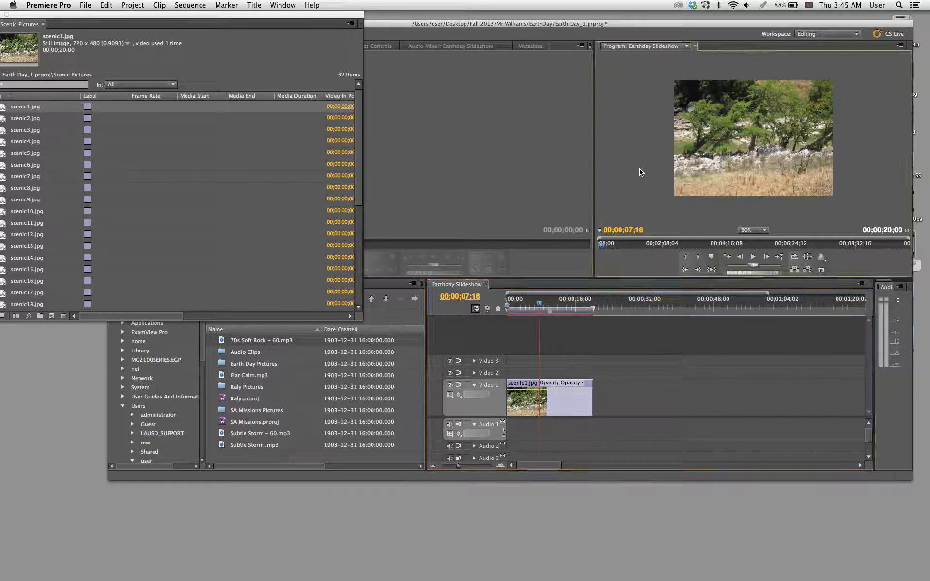
pyautogui.click(650, 199)
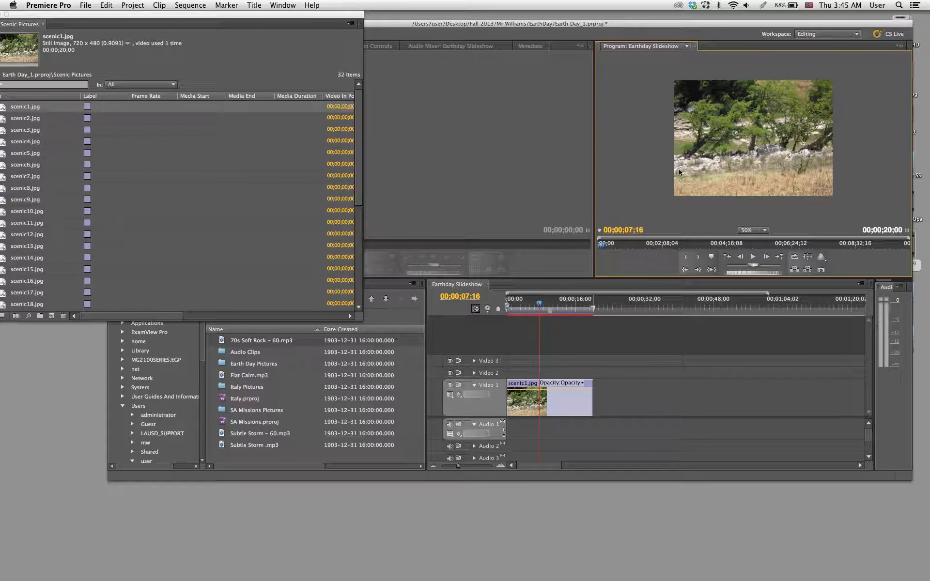
pyautogui.moveTo(540, 304)
pyautogui.mouseDown()
pyautogui.moveTo(548, 305)
pyautogui.moveTo(522, 306)
pyautogui.moveTo(603, 311)
pyautogui.moveTo(536, 315)
pyautogui.mouseUp()
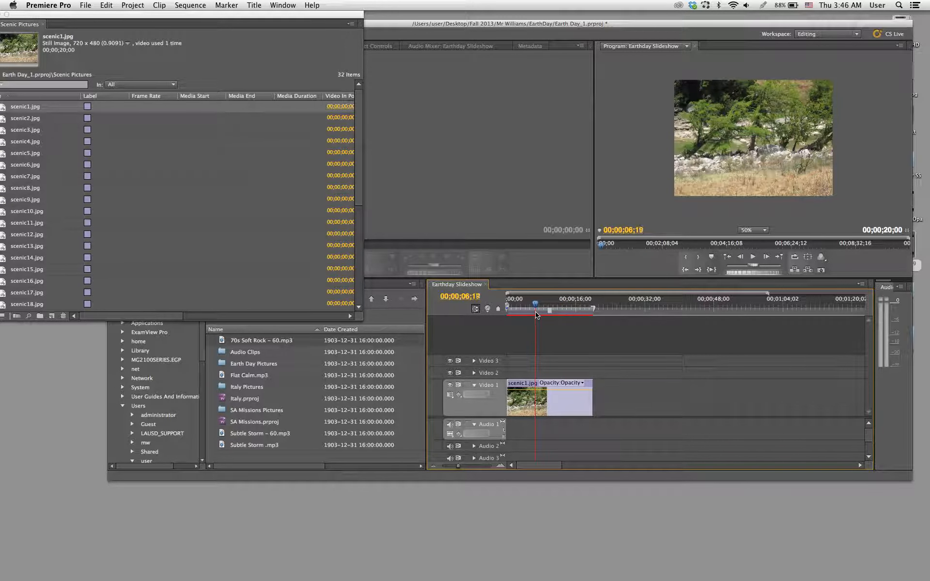
pyautogui.moveTo(536, 315); pyautogui.dragTo(608, 322)
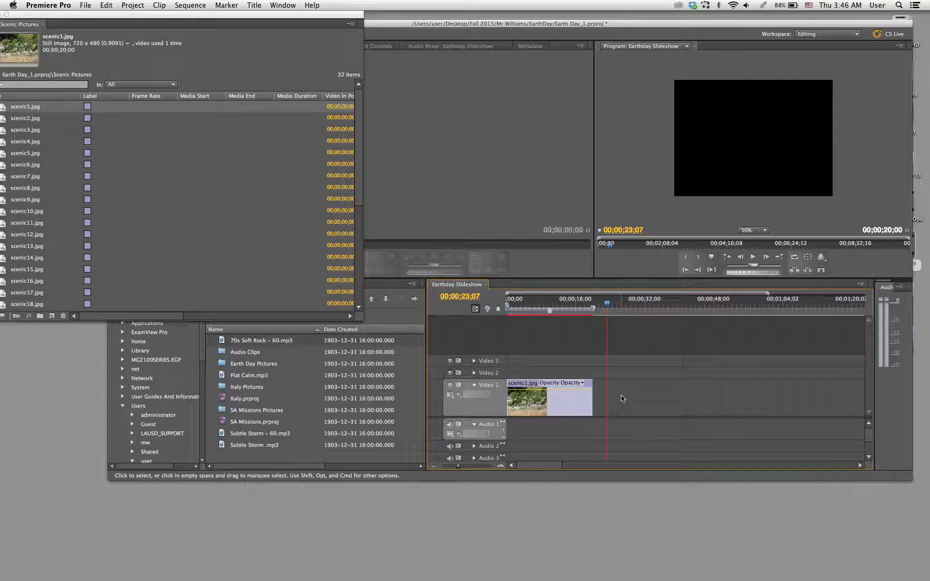
# - Move the playhead to the end of scenic1.jpg and place scenic2.jpg directly after it on Video 1
pyautogui.press('Home')
pyautogui.press('End')
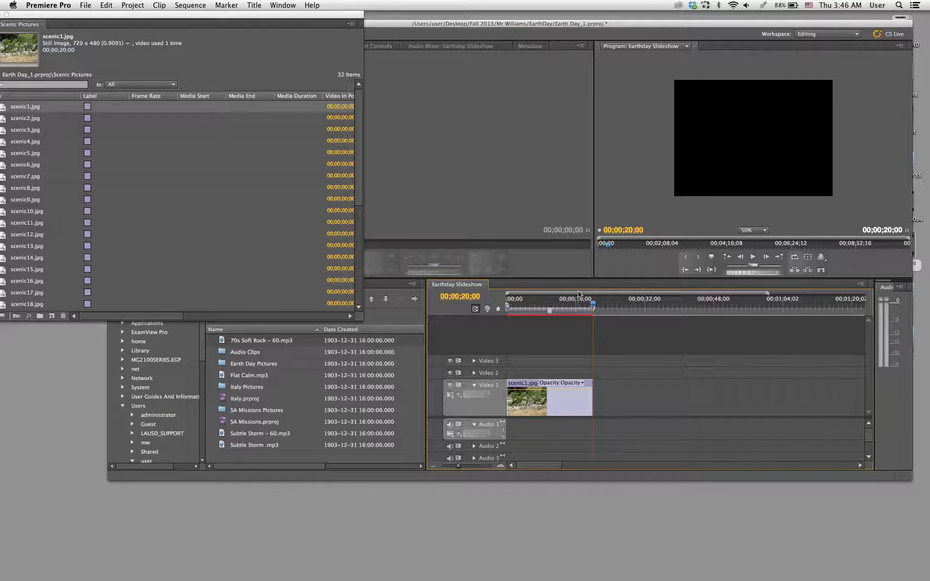
pyautogui.moveTo(608, 310)
pyautogui.mouseDown()
pyautogui.moveTo(596, 310)
pyautogui.moveTo(622, 310)
pyautogui.moveTo(604, 311)
pyautogui.mouseUp()
pyautogui.moveTo(595, 306)
pyautogui.mouseDown()
pyautogui.moveTo(615, 313)
pyautogui.moveTo(595, 314)
pyautogui.mouseUp()
pyautogui.moveTo(191, 20); pyautogui.dragTo(201, 20)
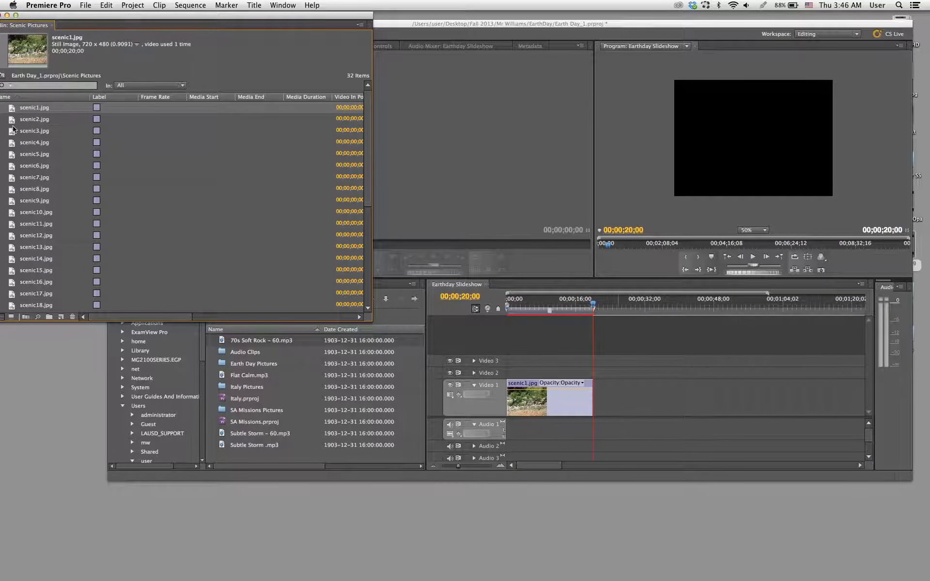
pyautogui.moveTo(10, 122); pyautogui.dragTo(596, 387)
# - Play the sequence across the cut from scenic1.jpg to scenic2.jpg
pyautogui.moveTo(593, 314)
pyautogui.mouseDown()
pyautogui.moveTo(604, 312)
pyautogui.moveTo(575, 312)
pyautogui.moveTo(597, 318)
pyautogui.moveTo(584, 315)
pyautogui.mouseUp()
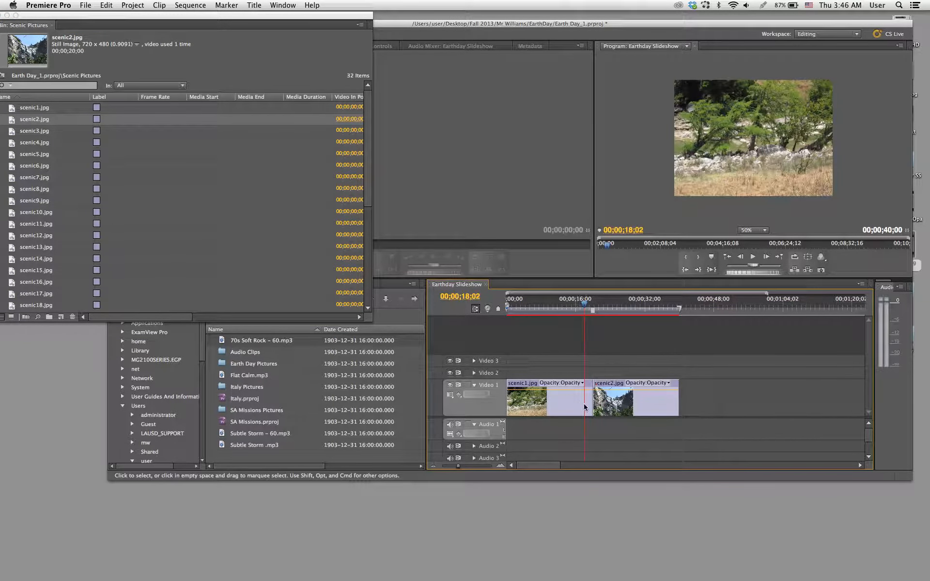
pyautogui.press('space')
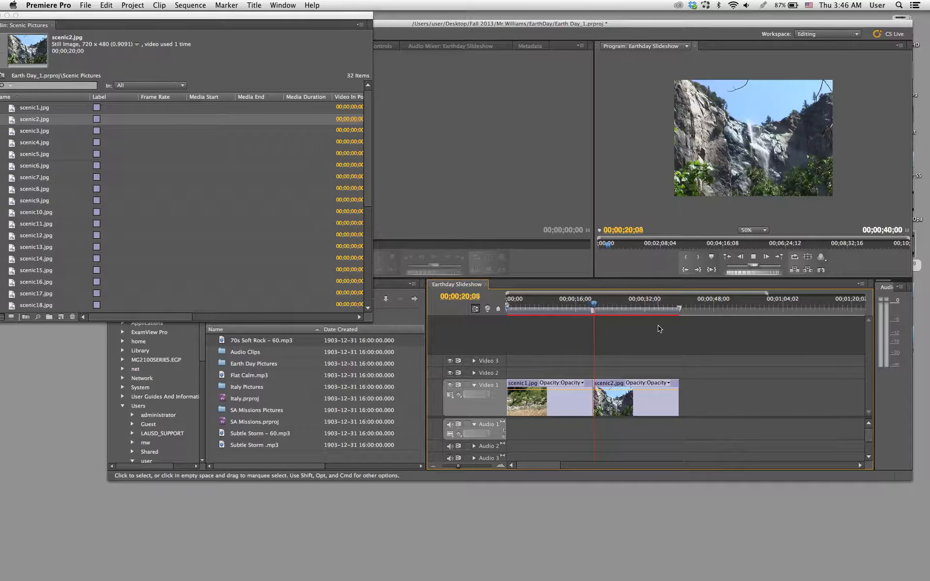
pyautogui.press('space')
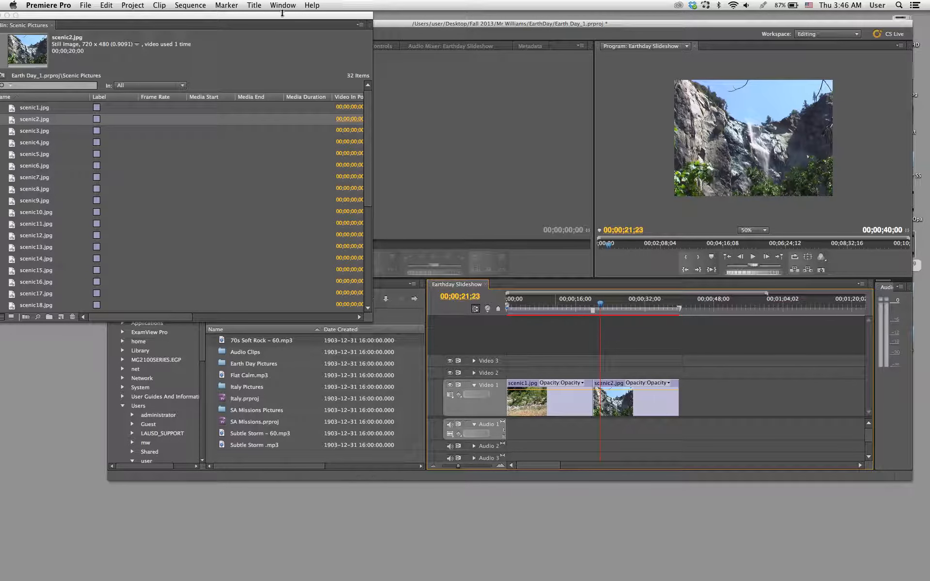
# - Select all clips in the Earthday Slideshow sequence and delete them from the timeline
pyautogui.moveTo(282, 18); pyautogui.dragTo(399, 17)
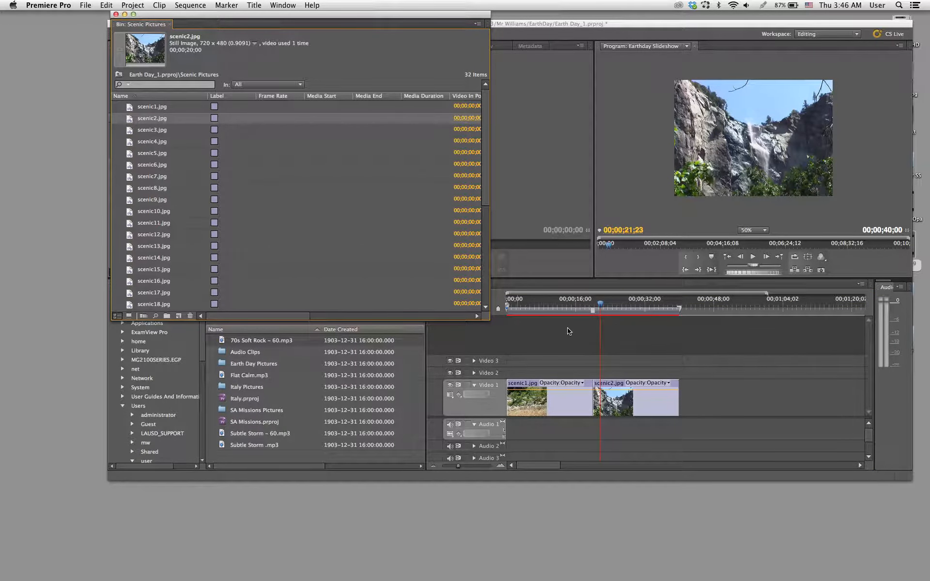
pyautogui.click(570, 344)
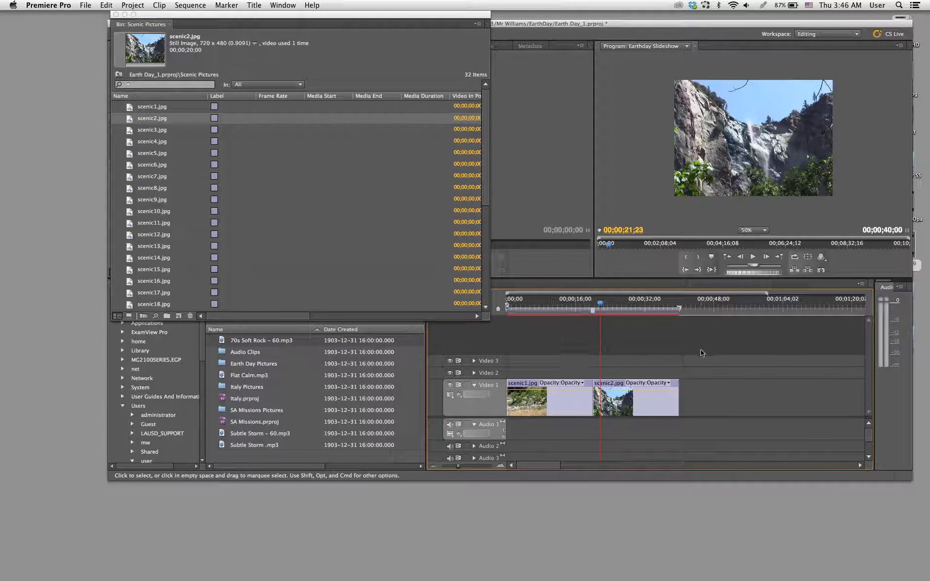
pyautogui.press('super+a')
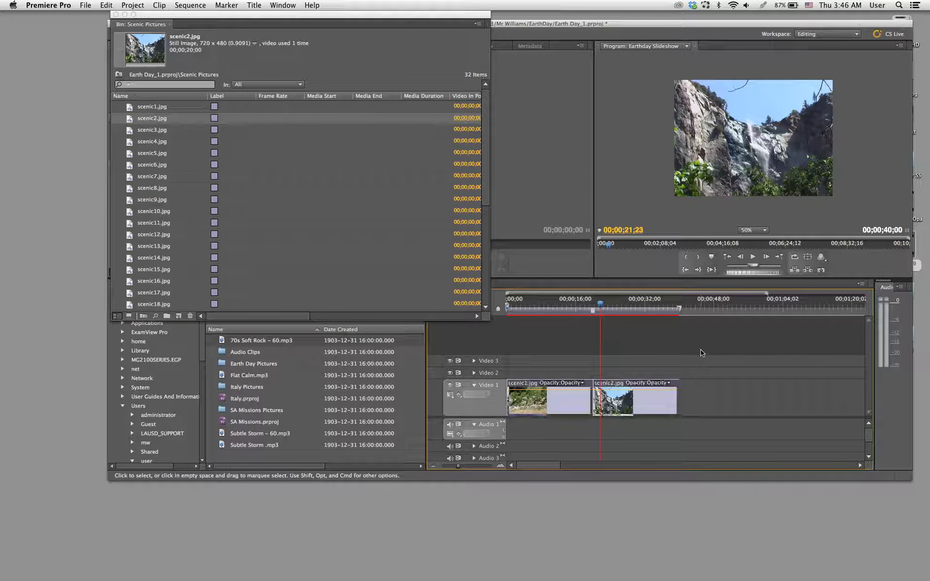
pyautogui.press('Delete')
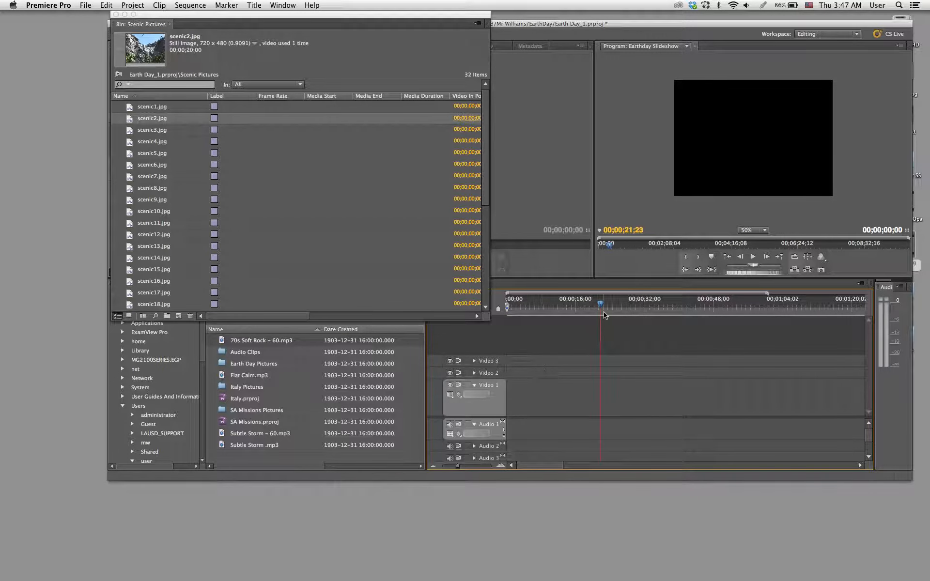
# - Scrub through the empty timeline and return the playhead to the start of the sequence
pyautogui.press('Home')
pyautogui.moveTo(557, 304); pyautogui.dragTo(598, 314)
pyautogui.moveTo(522, 305); pyautogui.dragTo(631, 308)
pyautogui.moveTo(631, 308); pyautogui.dragTo(490, 323)
# - Enlarge the Scenic Pictures bin window and switch its contents to Icon View
pyautogui.moveTo(314, 20); pyautogui.dragTo(402, 10)
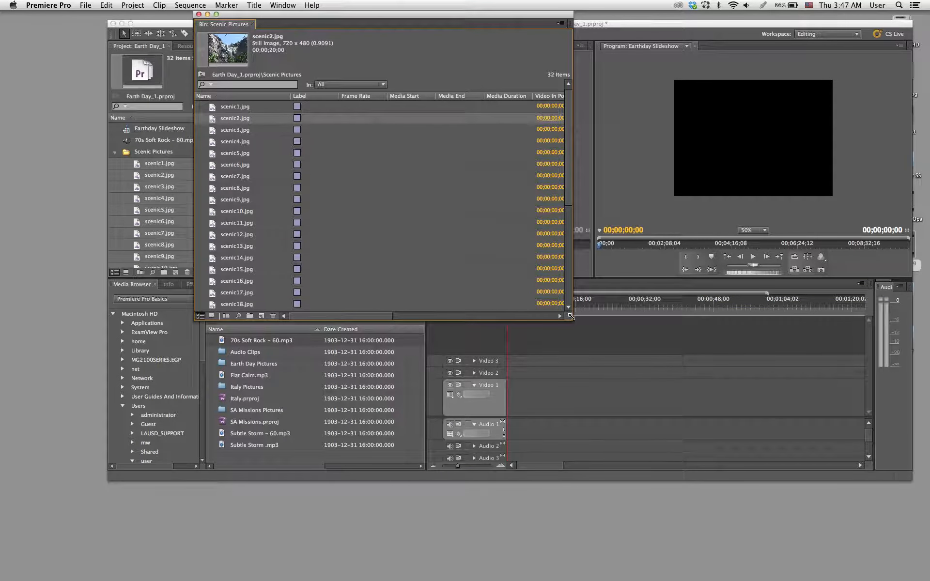
pyautogui.moveTo(570, 316); pyautogui.dragTo(808, 341)
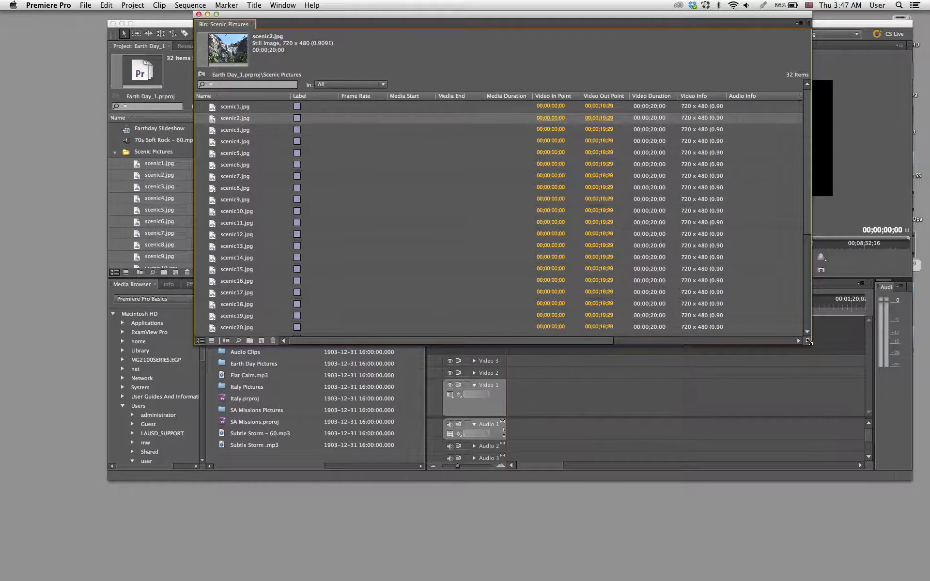
pyautogui.click(212, 341)
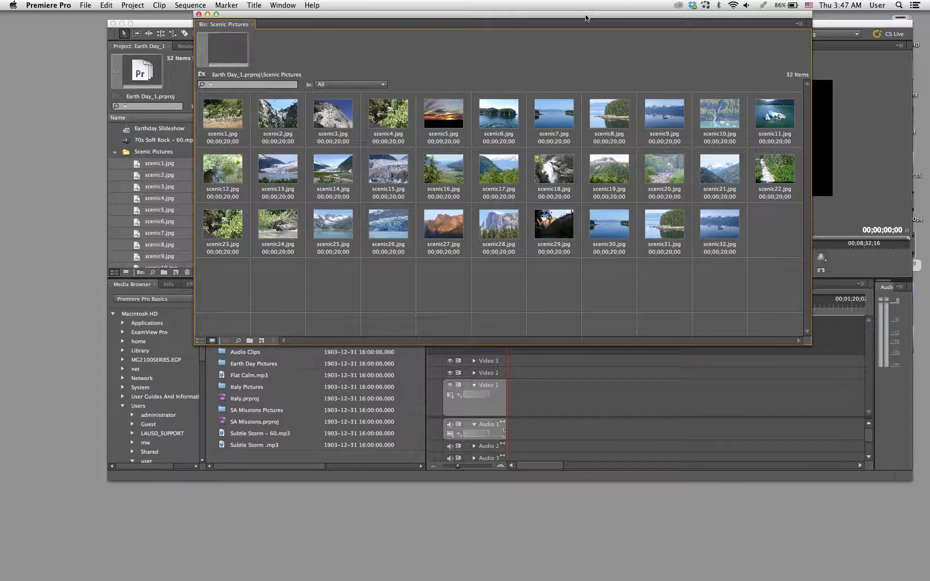
# - Set the thumbnail size in the Scenic Pictures bin to Small
pyautogui.moveTo(585, 18); pyautogui.dragTo(558, 51)
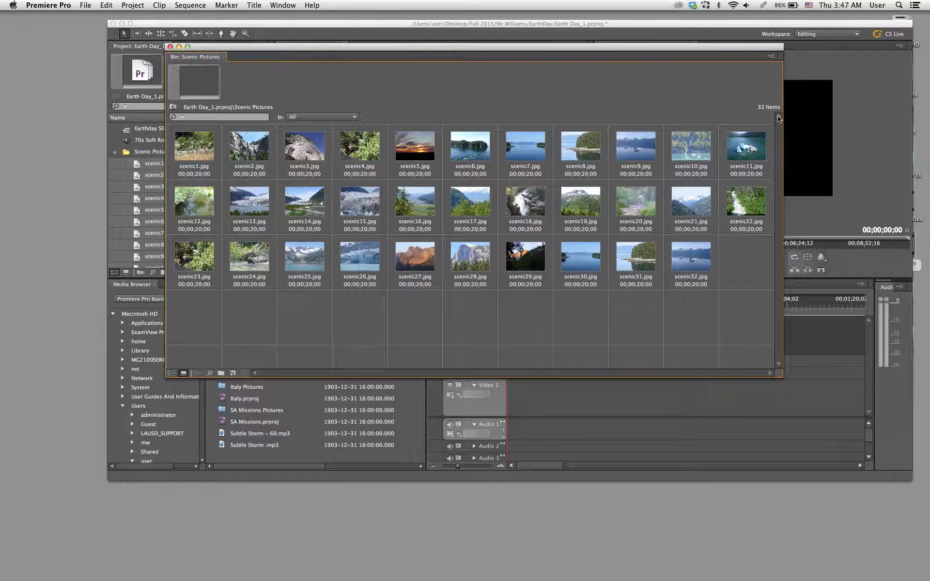
pyautogui.click(772, 57)
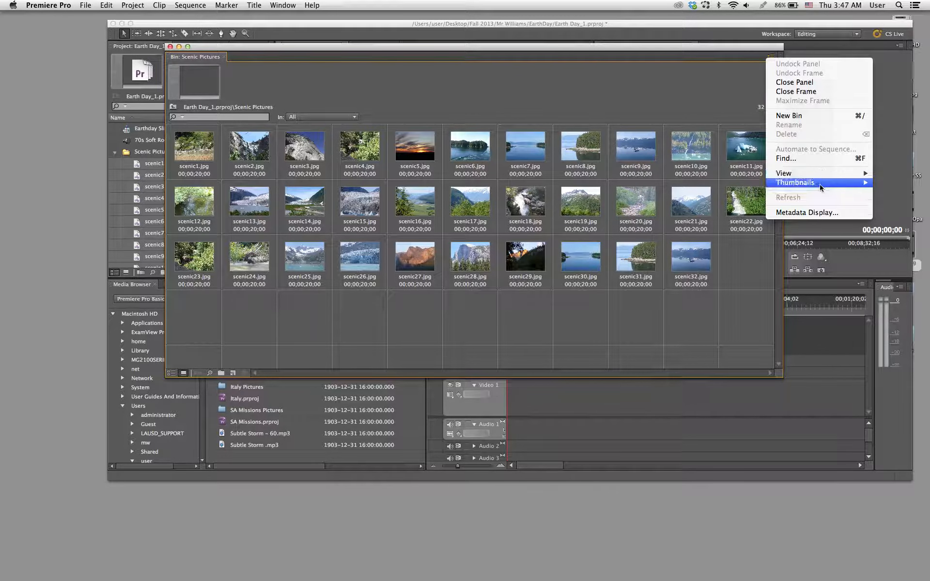
pyautogui.moveTo(821, 187)
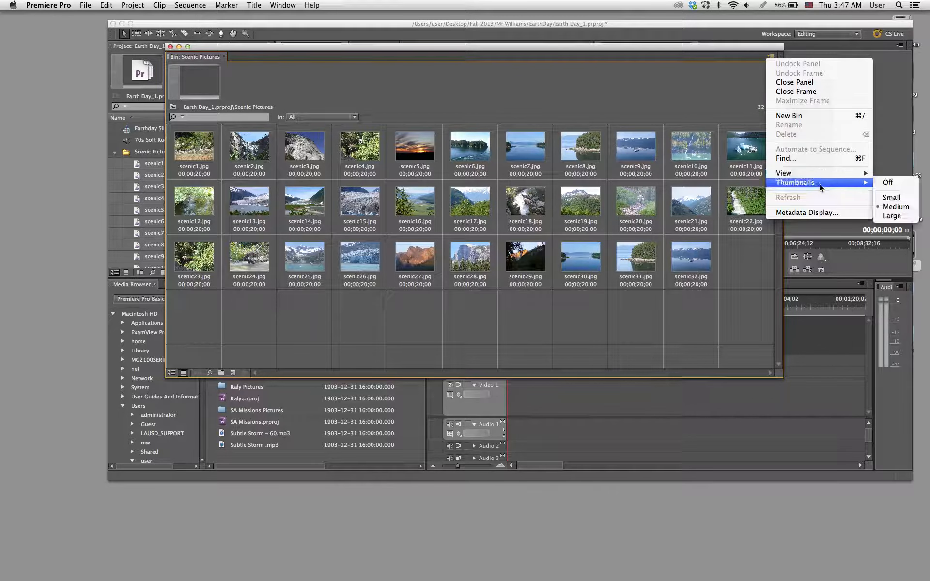
pyautogui.click(900, 198)
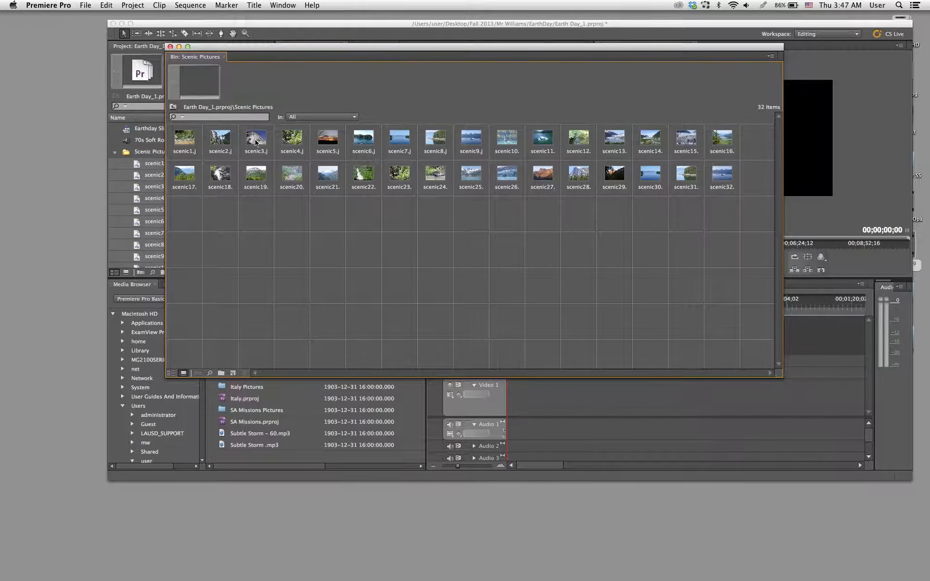
# - Rearrange the Scenic Pictures bin so scenic3, scenic5, scenic7 and scenic9 follow scenic1 in that order
pyautogui.moveTo(256, 142); pyautogui.dragTo(217, 142)
pyautogui.moveTo(331, 137); pyautogui.dragTo(245, 140)
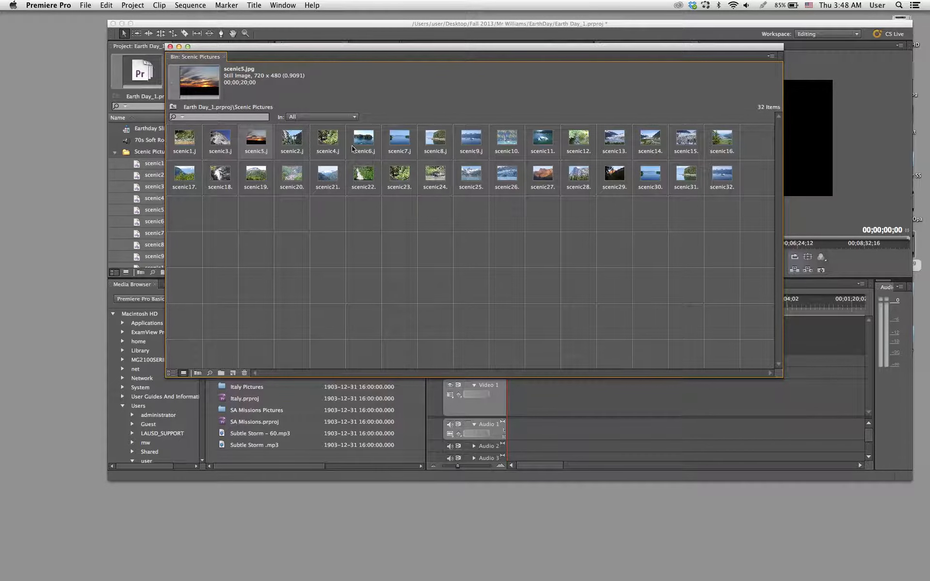
pyautogui.moveTo(401, 142); pyautogui.dragTo(286, 147)
pyautogui.moveTo(468, 143); pyautogui.dragTo(316, 152)
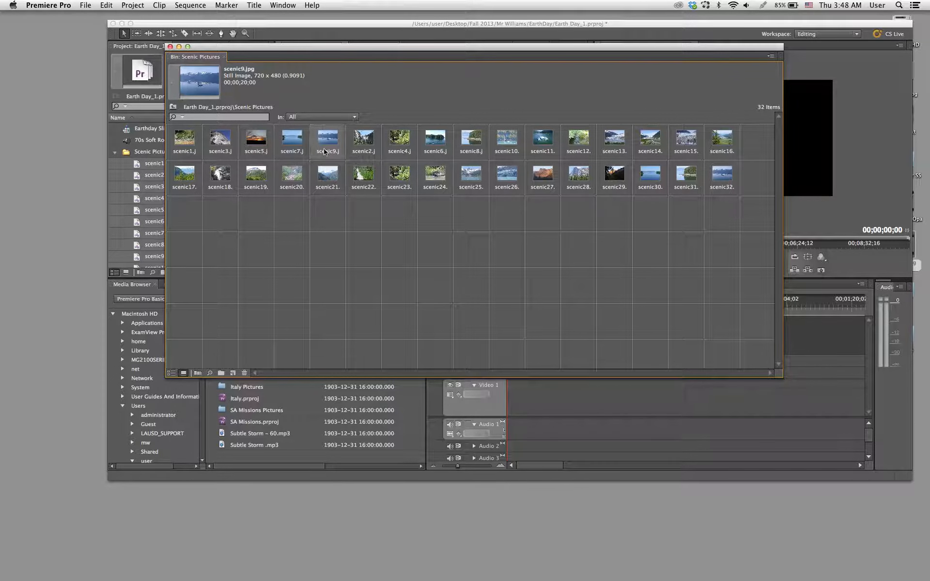
# - Add the odd-numbered pictures scenic11 to scenic31 to the scenic9 selection and move them all ahead of scenic2 in the bin
pyautogui.keyDown('super'); pyautogui.click(539, 145); pyautogui.keyUp('super')
pyautogui.keyDown('super'); pyautogui.click(617, 148); pyautogui.keyUp('super')
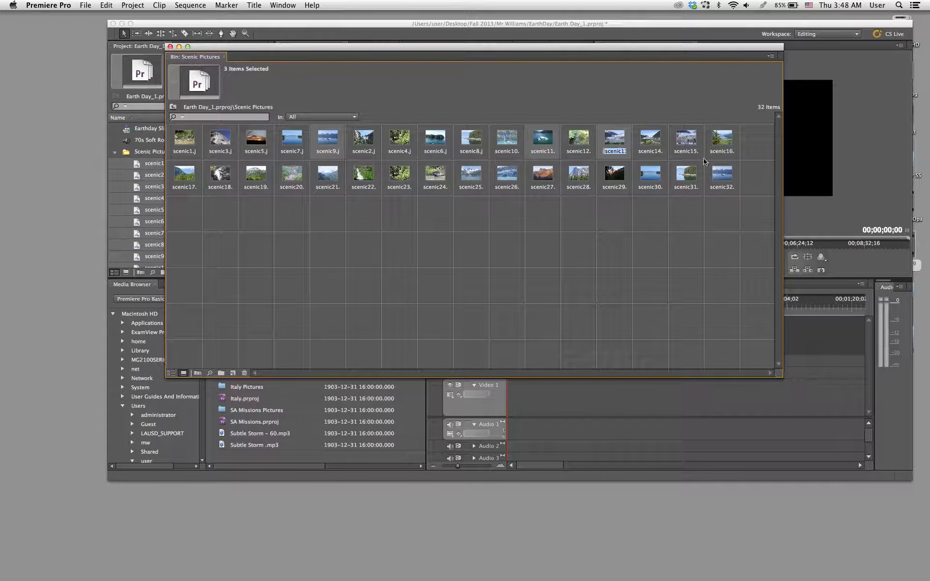
pyautogui.keyDown('super'); pyautogui.click(680, 146); pyautogui.keyUp('super')
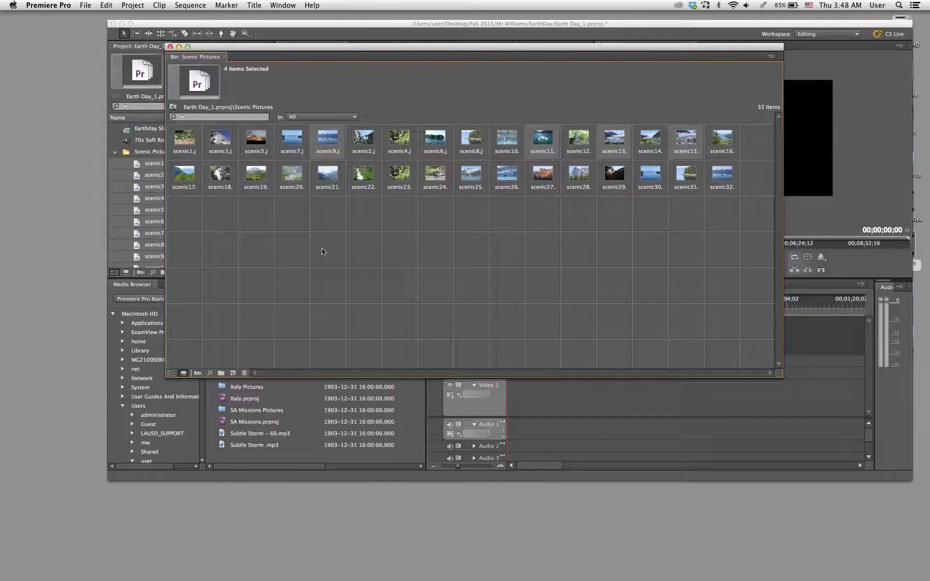
pyautogui.keyDown('super'); pyautogui.click(187, 179); pyautogui.keyUp('super')
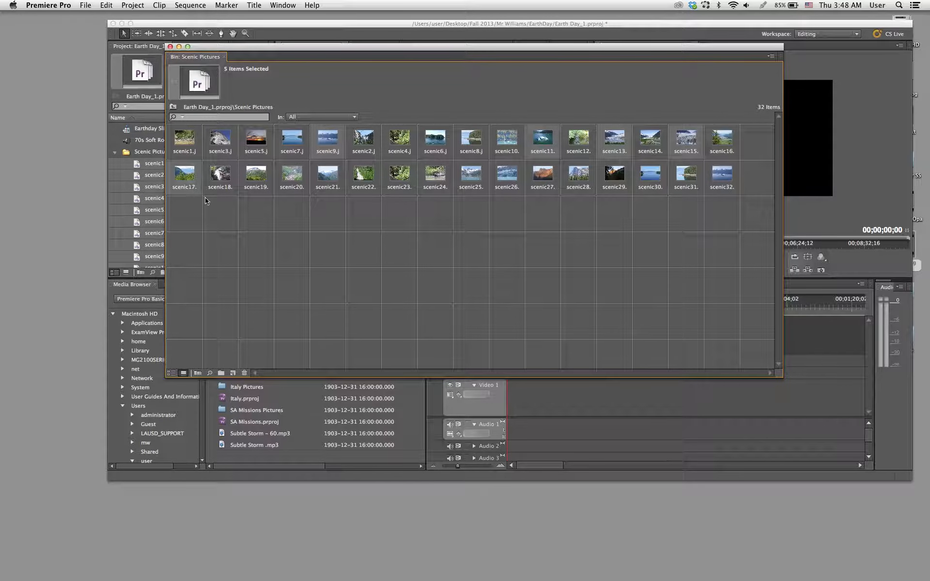
pyautogui.keyDown('super'); pyautogui.click(257, 170); pyautogui.keyUp('super')
pyautogui.keyDown('super'); pyautogui.click(329, 177); pyautogui.keyUp('super')
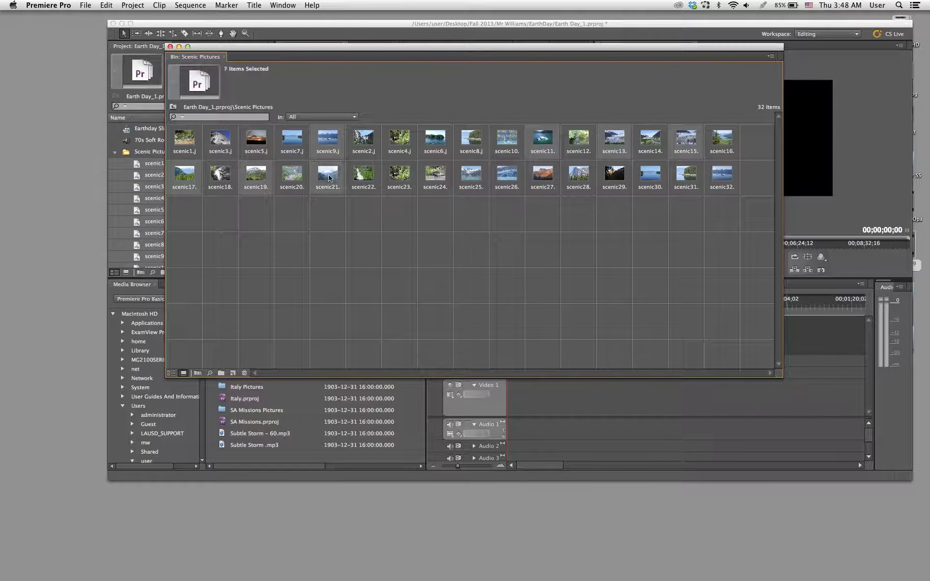
pyautogui.keyDown('super'); pyautogui.click(400, 179); pyautogui.keyUp('super')
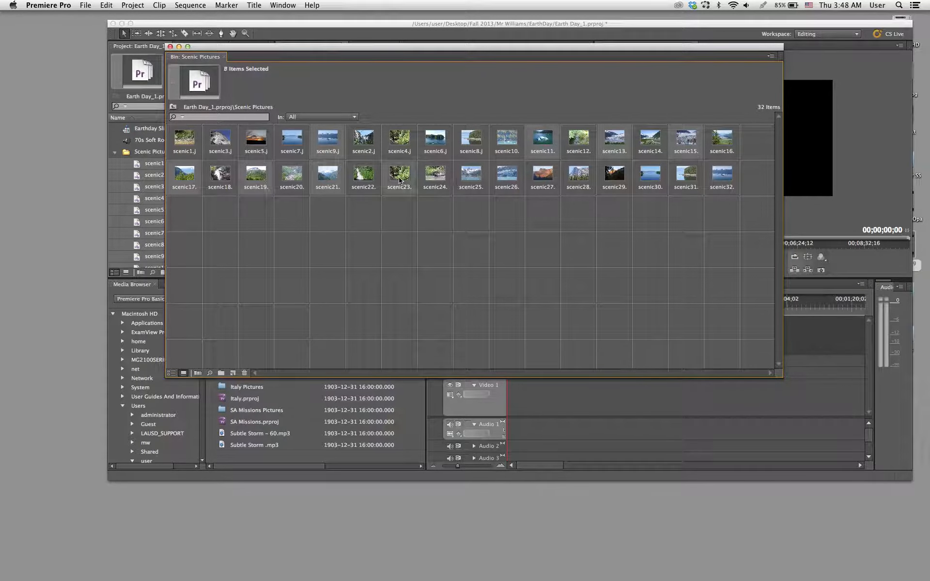
pyautogui.keyDown('super'); pyautogui.click(471, 179); pyautogui.keyUp('super')
pyautogui.keyDown('super'); pyautogui.click(537, 175); pyautogui.keyUp('super')
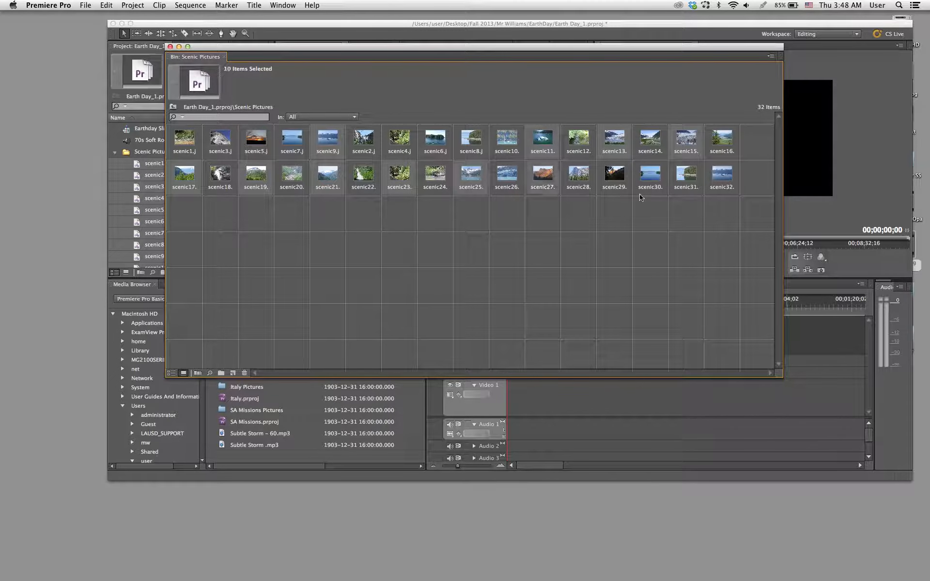
pyautogui.keyDown('super'); pyautogui.click(614, 186); pyautogui.keyUp('super')
pyautogui.keyDown('super'); pyautogui.click(691, 169); pyautogui.keyUp('super')
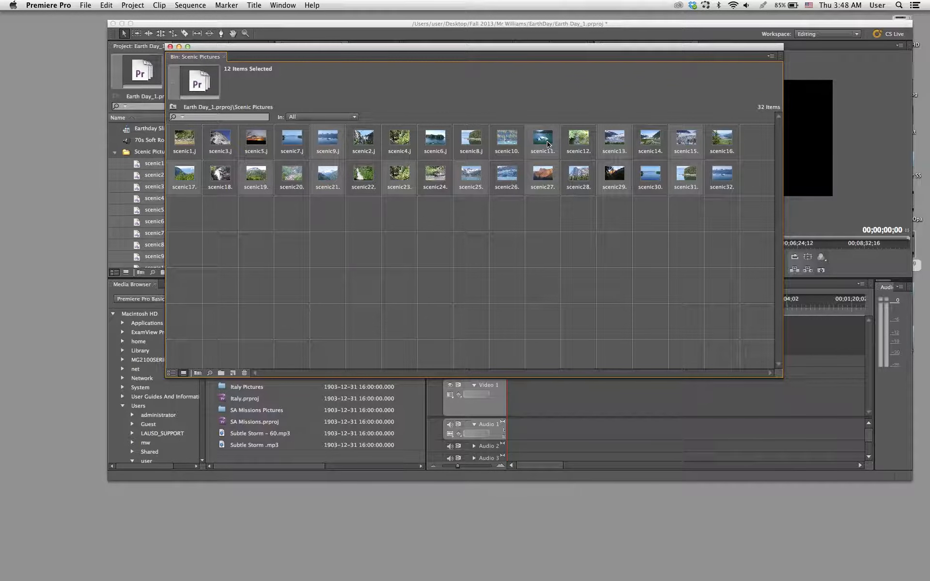
pyautogui.moveTo(546, 144); pyautogui.dragTo(357, 149)
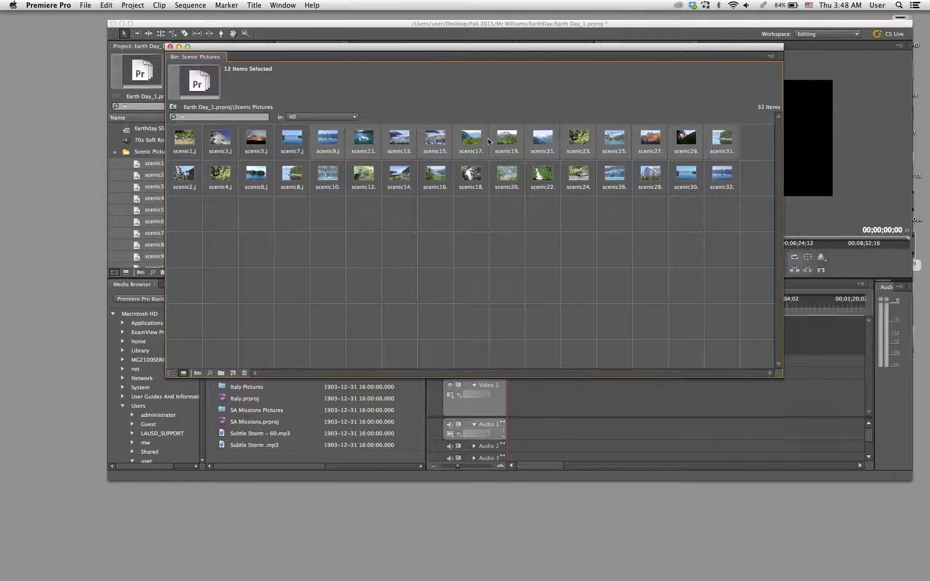
pyautogui.click(295, 226)
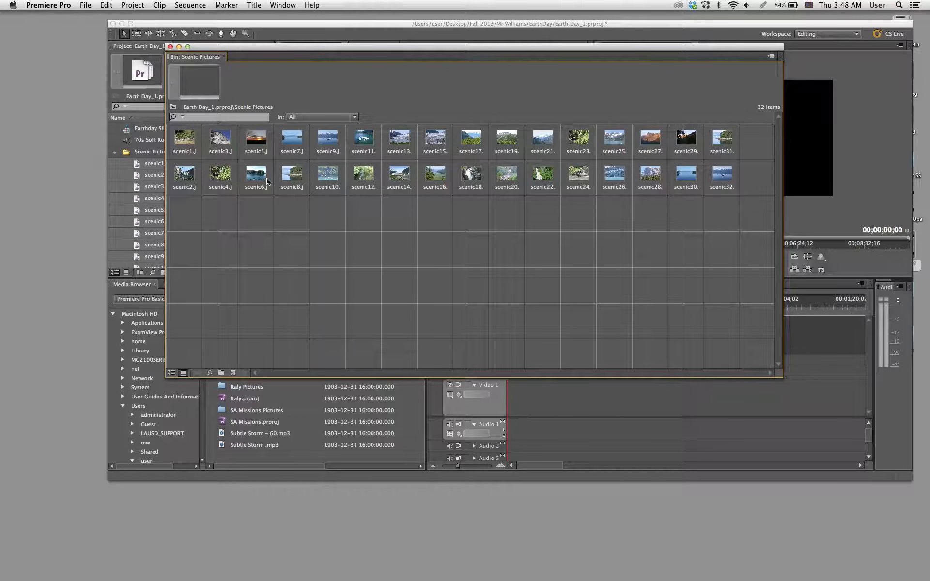
# - Save the project and select all pictures in the Scenic Pictures bin
pyautogui.press('super+s')
pyautogui.moveTo(344, 52); pyautogui.dragTo(317, 35)
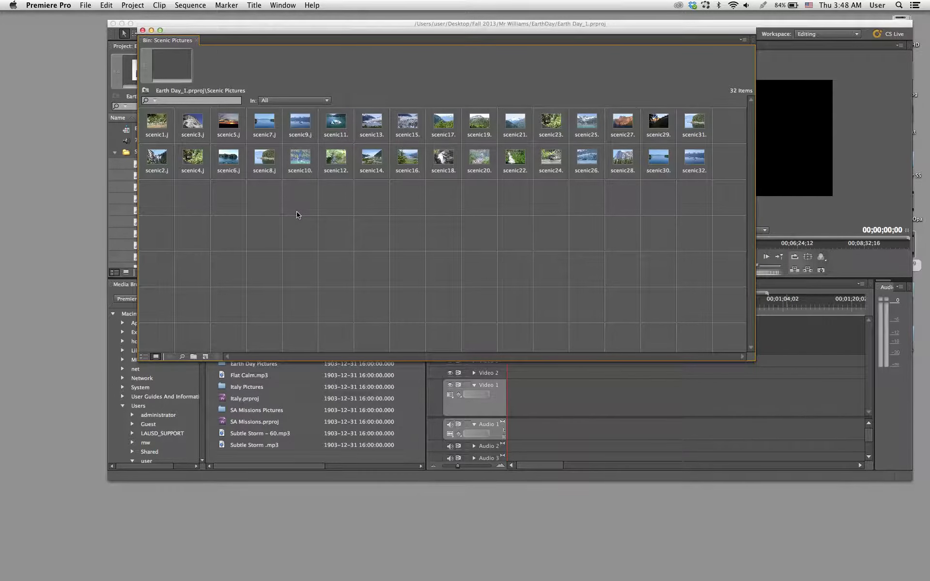
pyautogui.press('super+a')
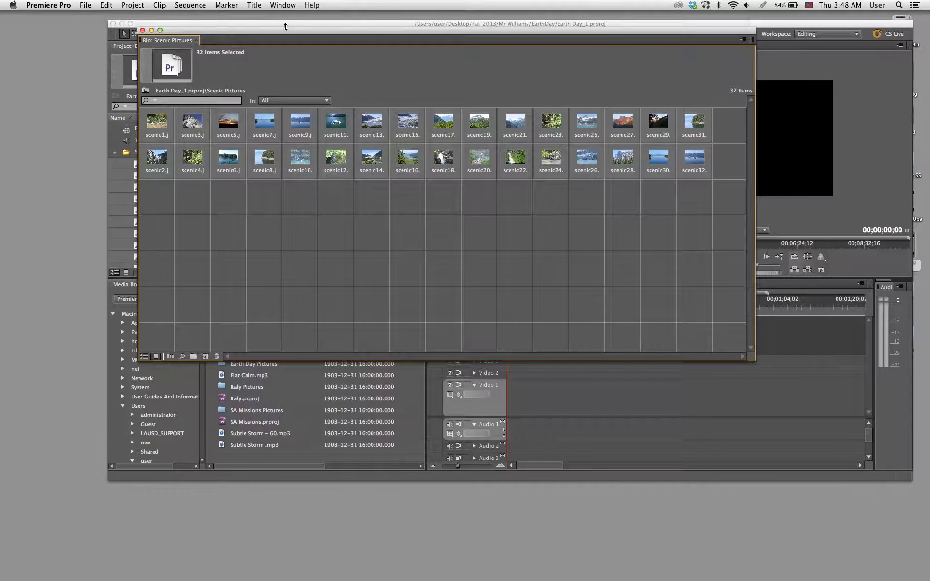
pyautogui.moveTo(285, 32); pyautogui.dragTo(373, 151)
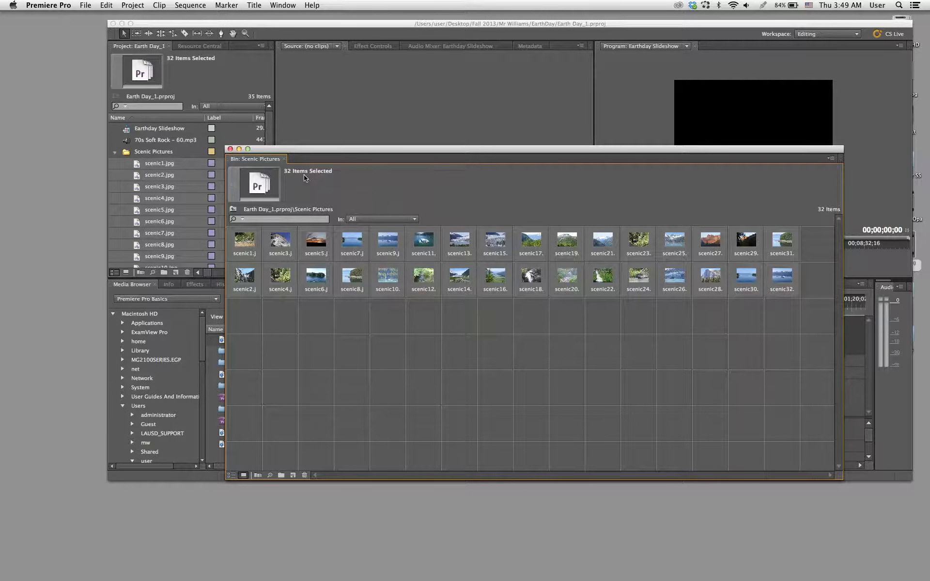
pyautogui.moveTo(335, 152); pyautogui.dragTo(233, 16)
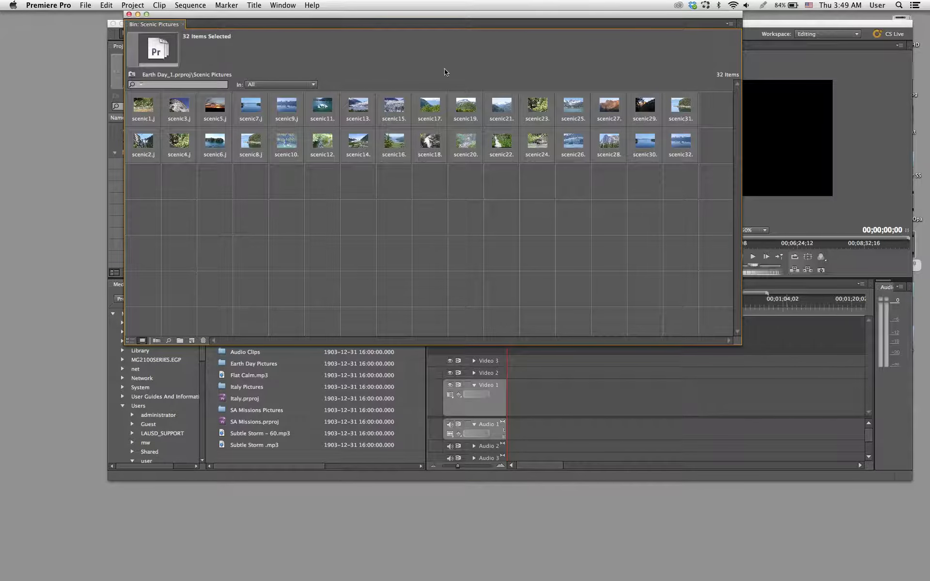
# - Automate the selected pictures to the Earthday Slideshow sequence in Sort Order, turning off the default audio transition
pyautogui.click(732, 23)
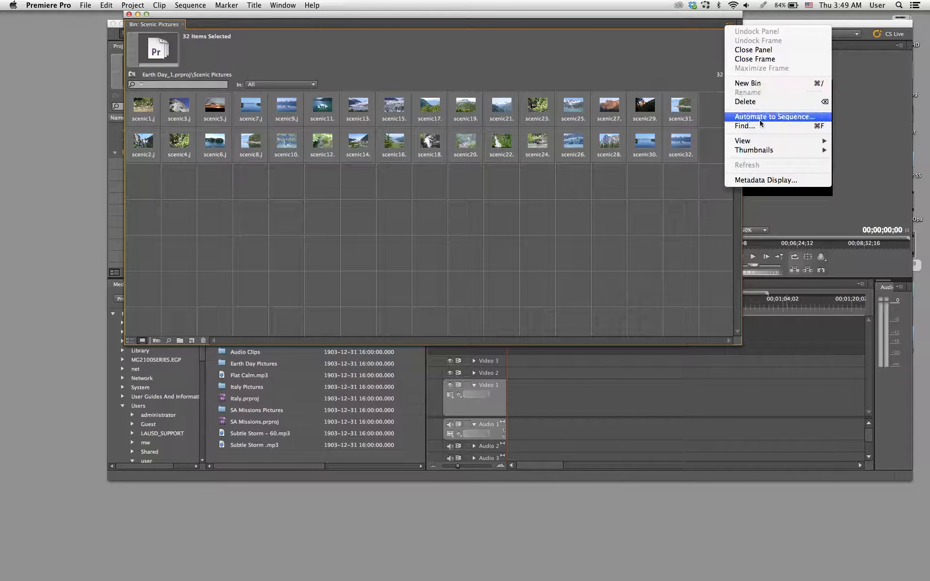
pyautogui.click(545, 21)
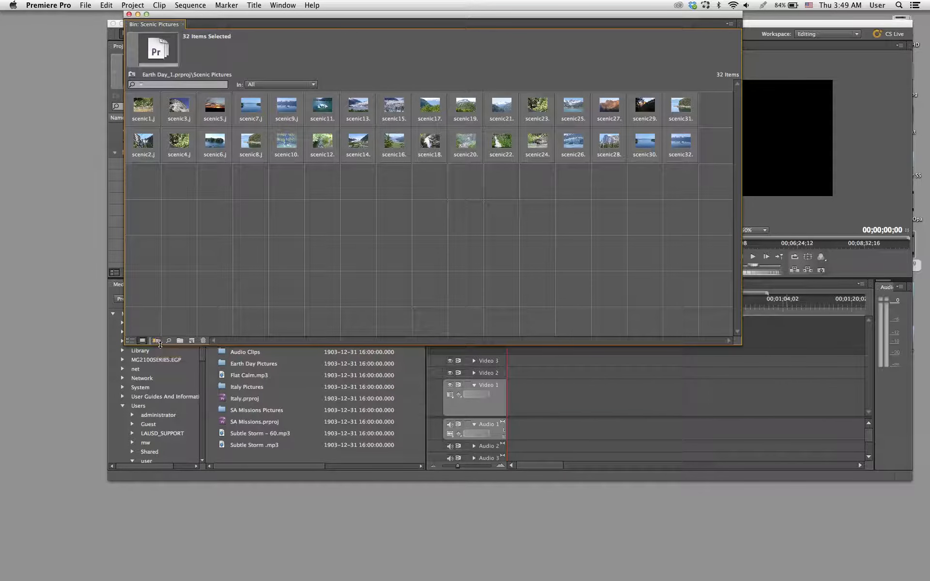
pyautogui.click(157, 342)
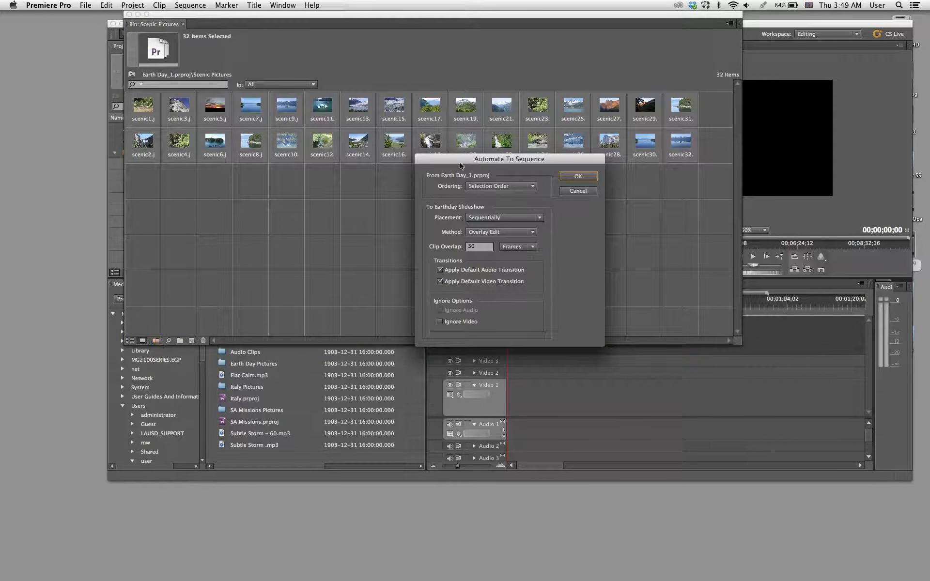
pyautogui.moveTo(455, 168); pyautogui.dragTo(329, 179)
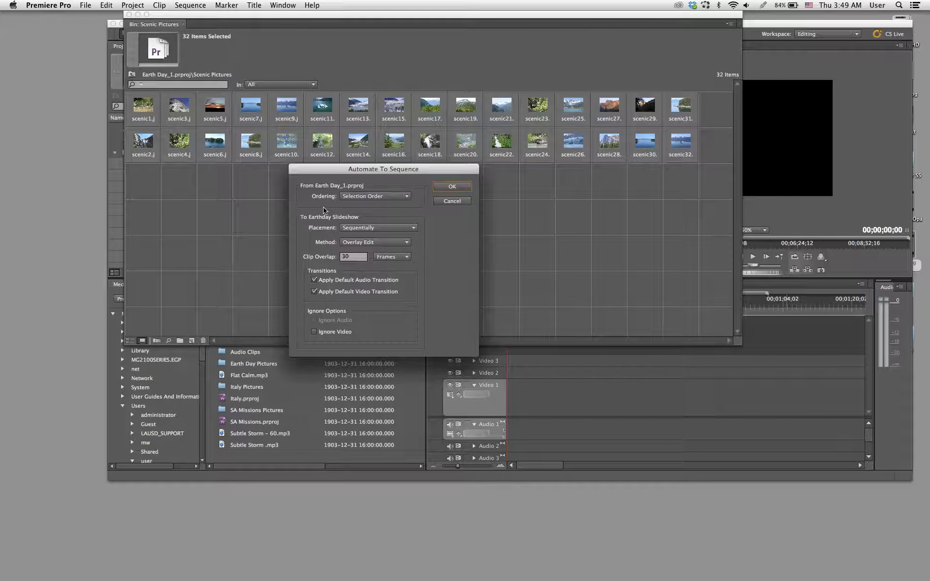
pyautogui.click(366, 196)
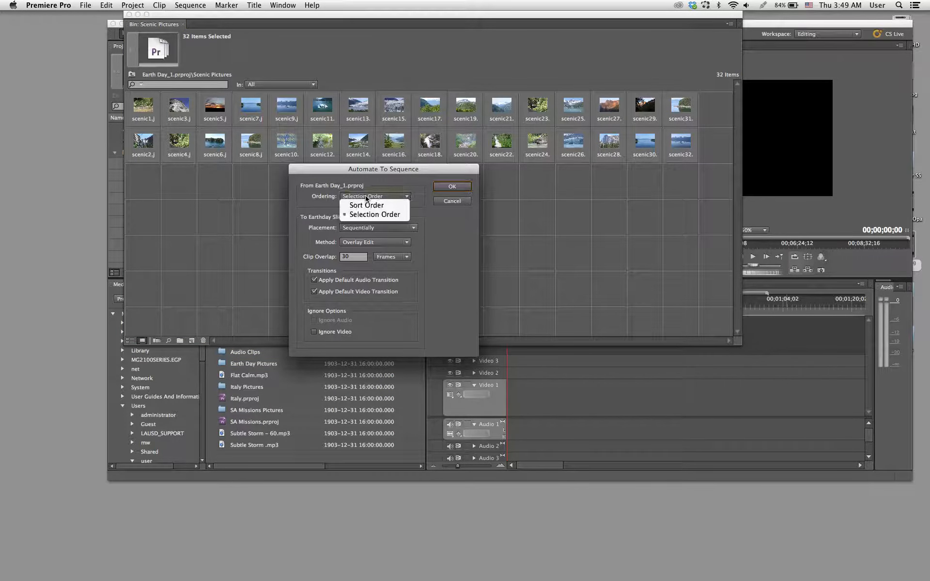
pyautogui.click(365, 203)
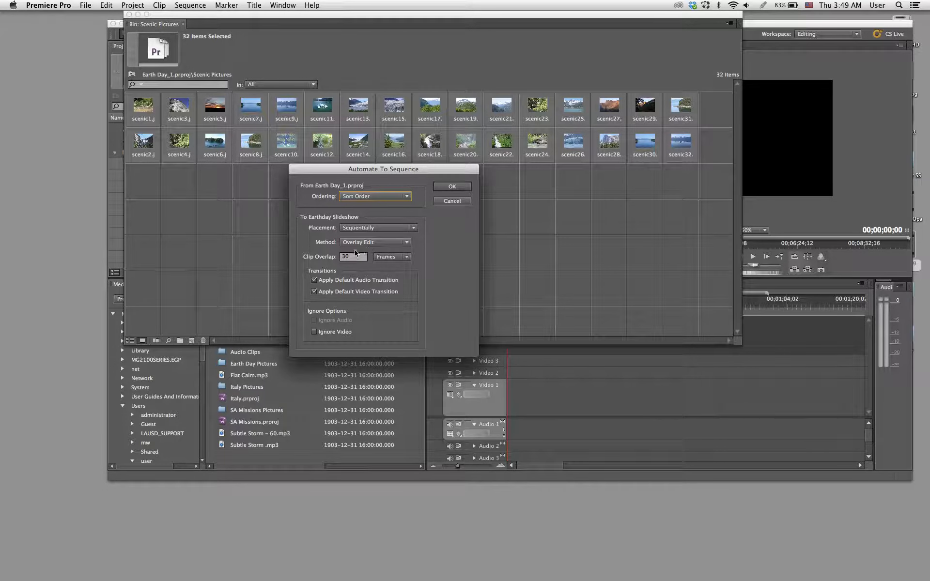
pyautogui.click(318, 280)
pyautogui.click(452, 187)
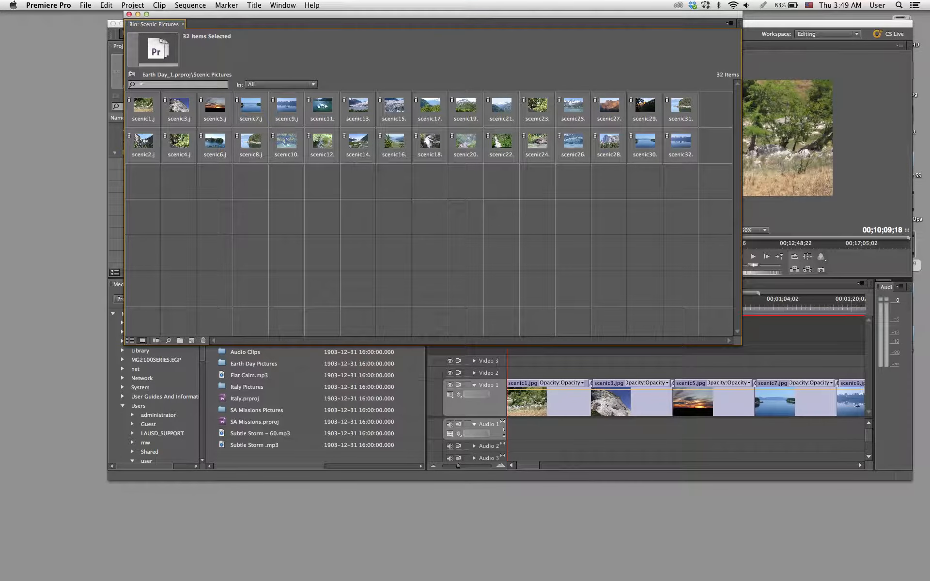
# - Deselect the pictures, close the Scenic Pictures bin window and collapse the bin in the project list
pyautogui.moveTo(452, 18); pyautogui.dragTo(517, 90)
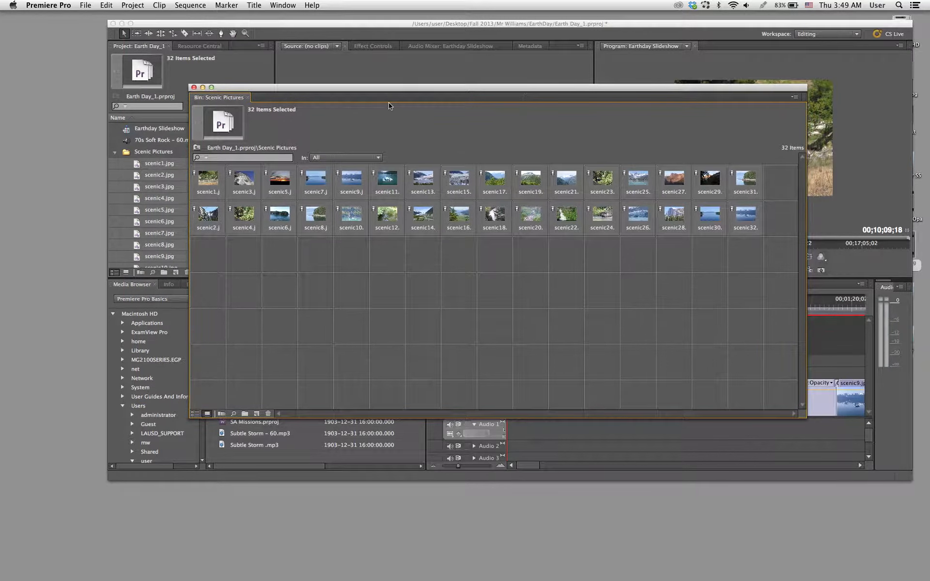
pyautogui.click(246, 248)
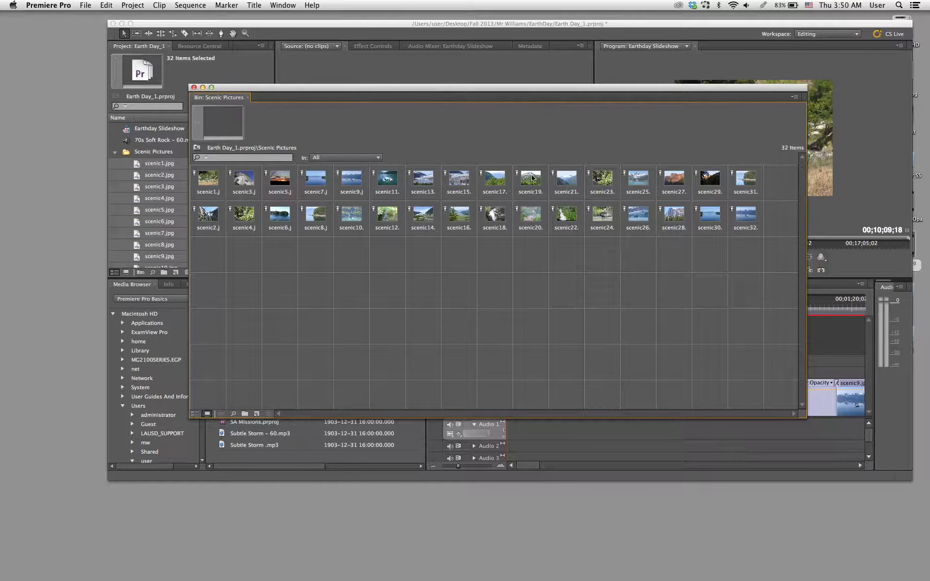
pyautogui.click(194, 87)
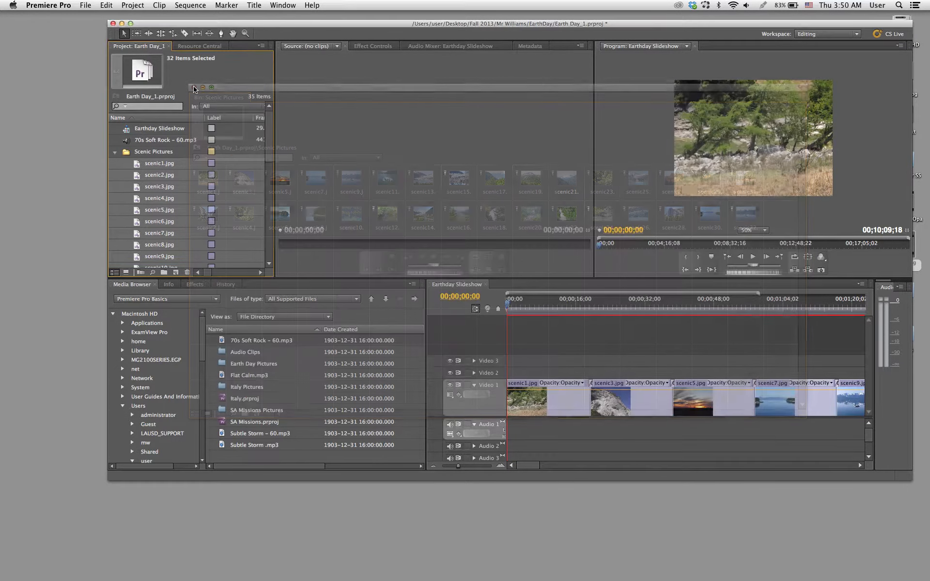
pyautogui.click(113, 153)
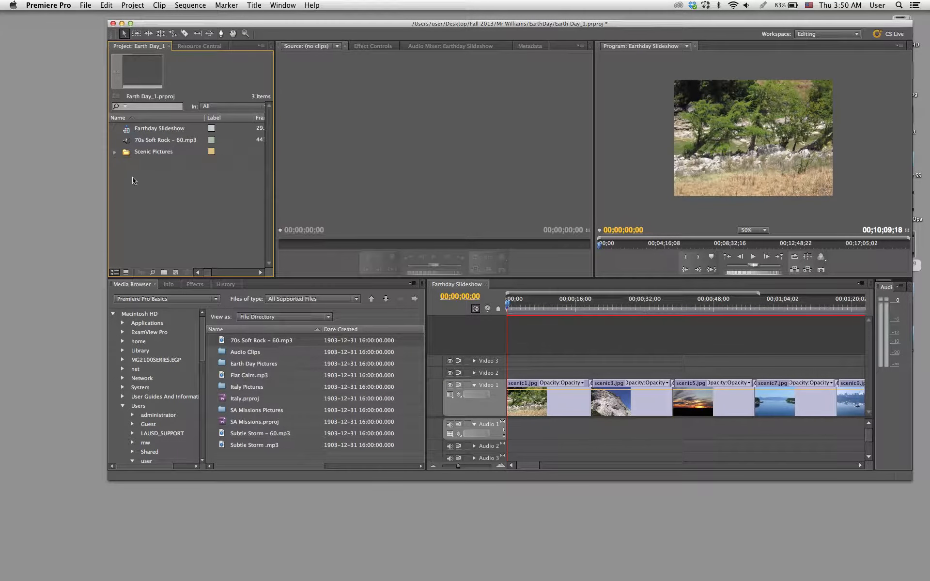
pyautogui.click(115, 153)
pyautogui.click(115, 153)
# - Widen the timeline panel and zoom out the Earthday Slideshow sequence to show most of its pictures
pyautogui.moveTo(428, 345); pyautogui.dragTo(203, 338)
pyautogui.click(342, 349)
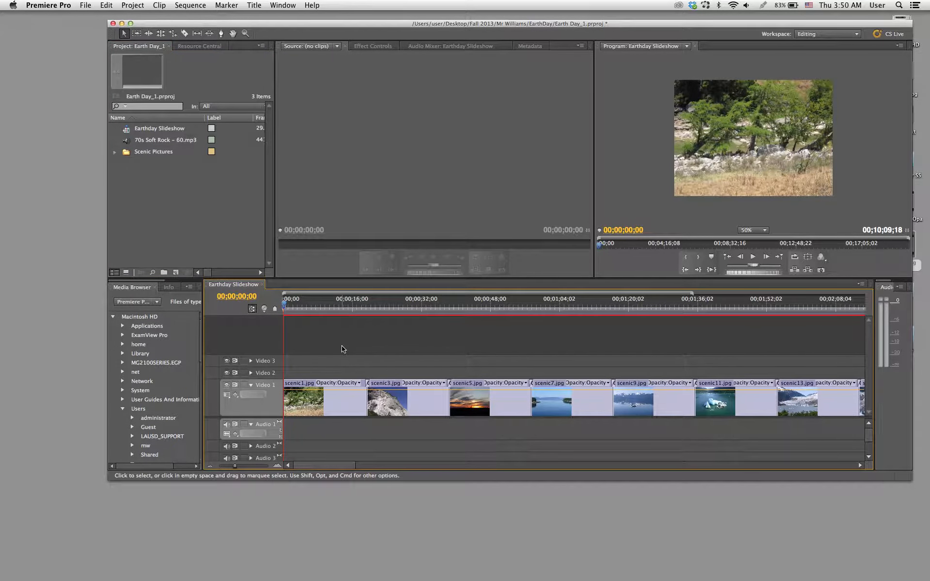
pyautogui.press('-')
pyautogui.press('-')
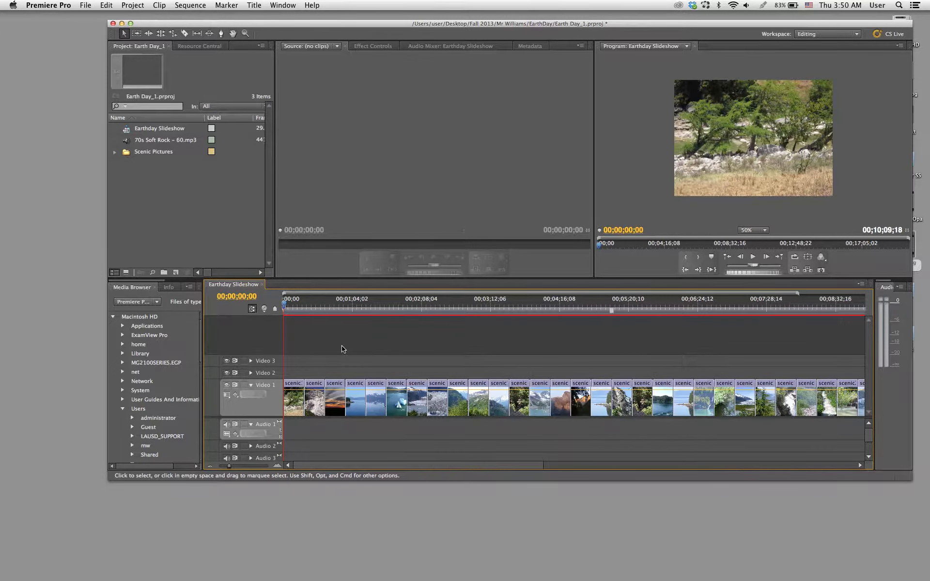
# - Briefly play the start of the slideshow, and set the first picture's duration to 5 seconds with ripple edit shifting trailing clips
pyautogui.press('-')
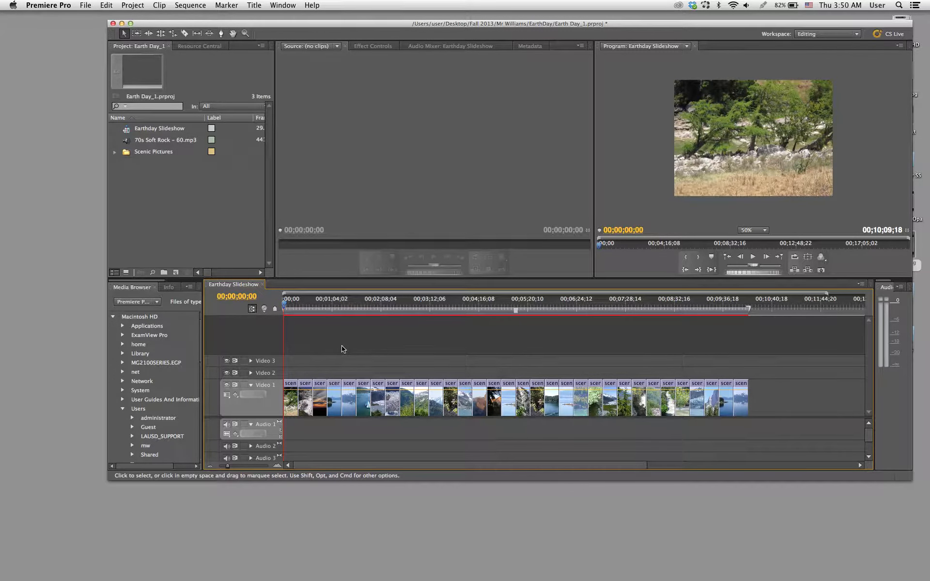
pyautogui.press('space')
pyautogui.press('space')
pyautogui.rightClick(291, 403)
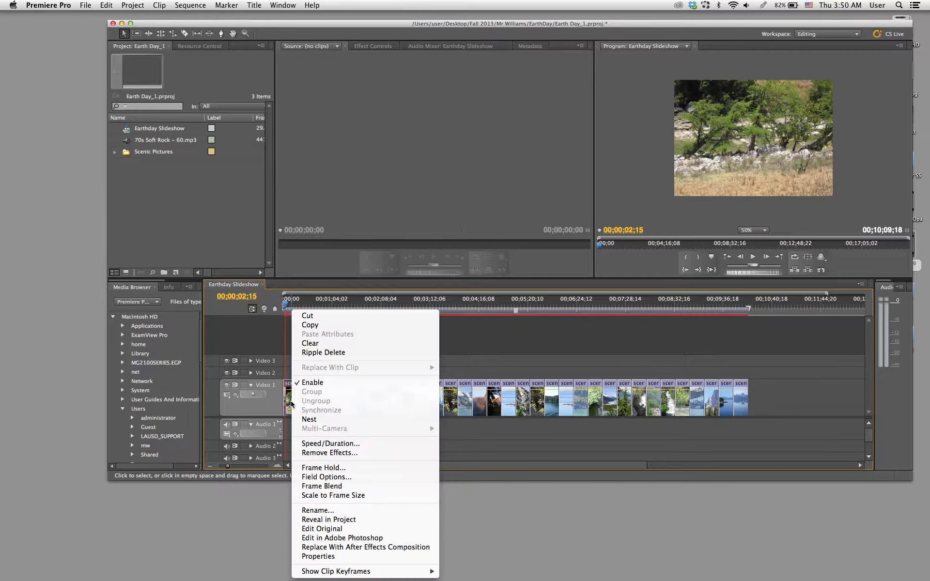
pyautogui.click(338, 444)
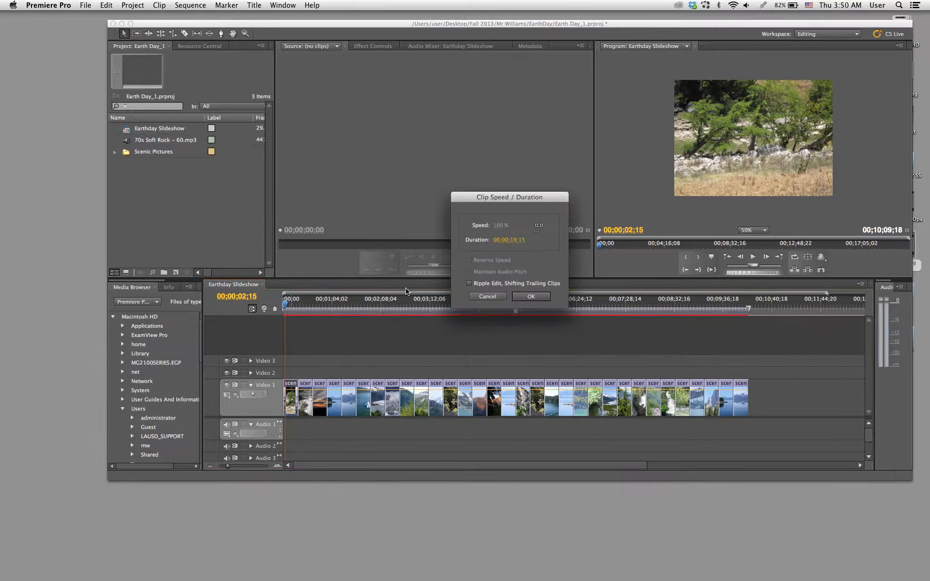
pyautogui.click(515, 240)
pyautogui.write('5.')
pyautogui.press('Tab')
pyautogui.click(468, 283)
pyautogui.click(531, 296)
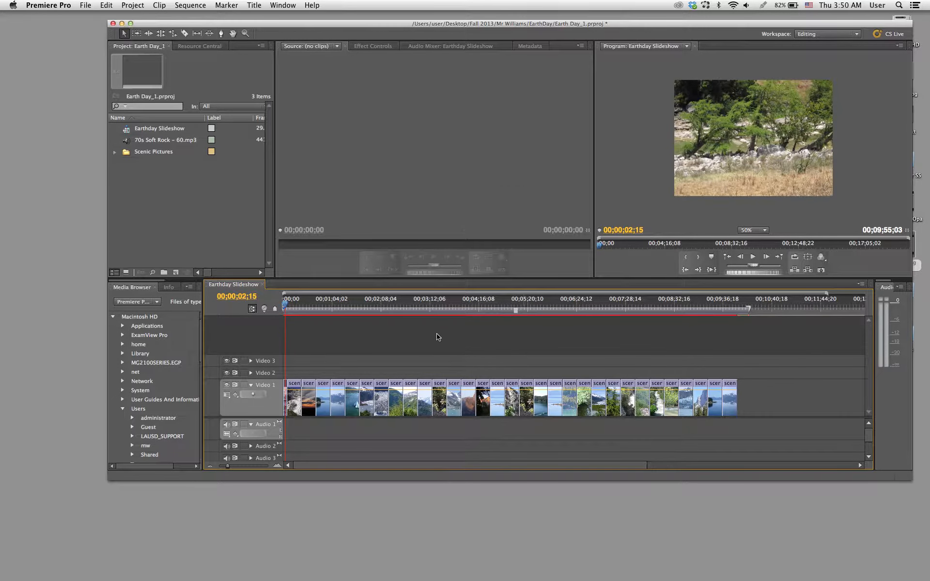
# - Copy the shortened scenic1.jpg clip at the start of Video 1
pyautogui.press('=')
pyautogui.press('=')
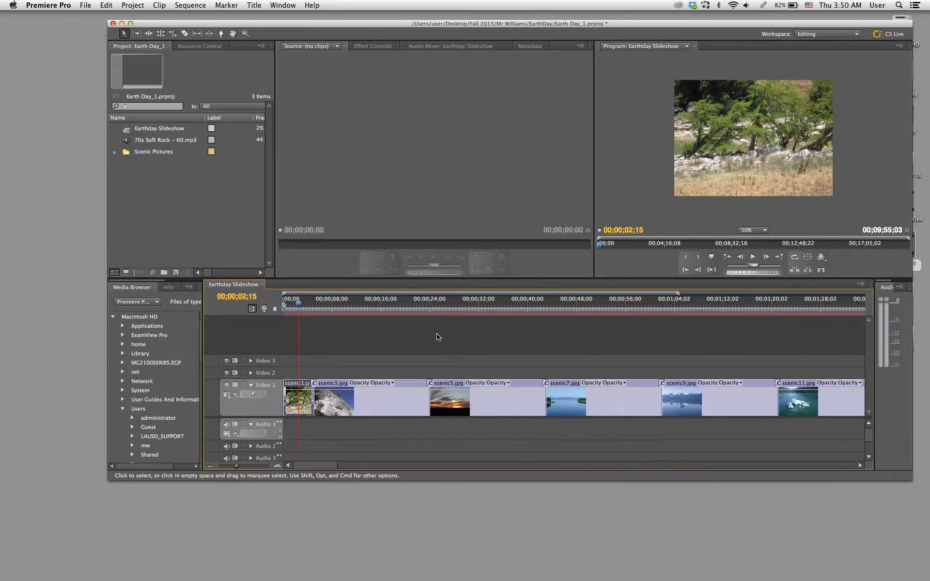
pyautogui.rightClick(295, 409)
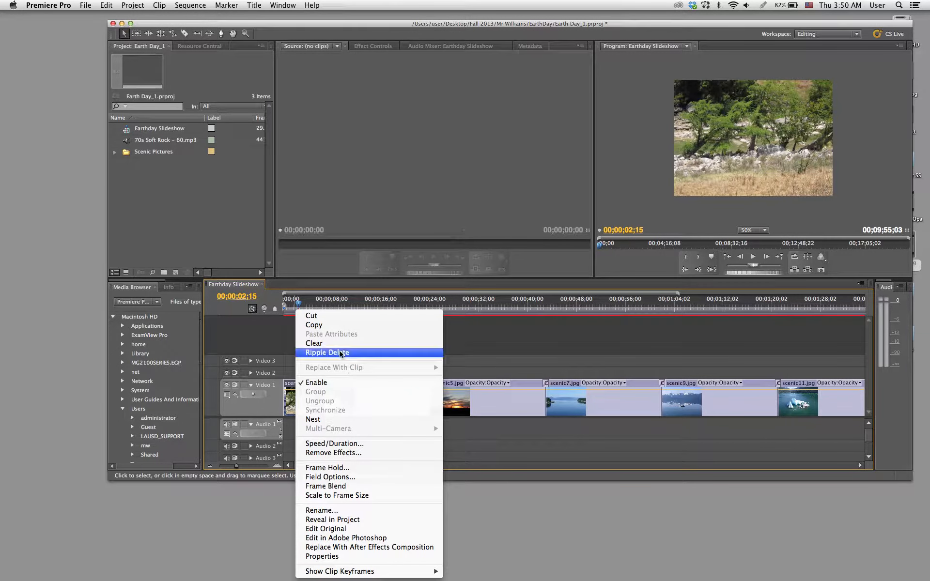
pyautogui.click(332, 331)
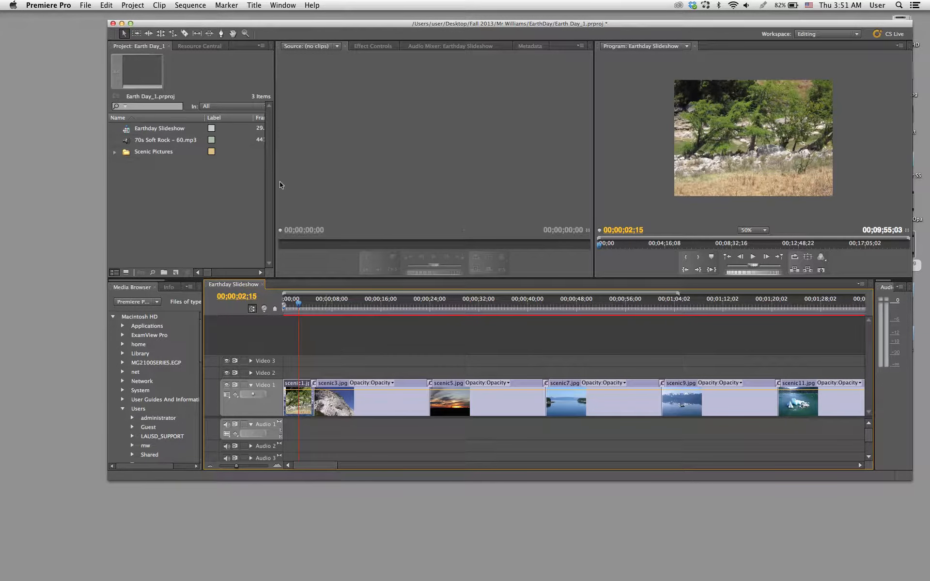
# - Select all pictures after the first on Video 1 and try to paste the copied clip's attributes onto them
pyautogui.click(136, 33)
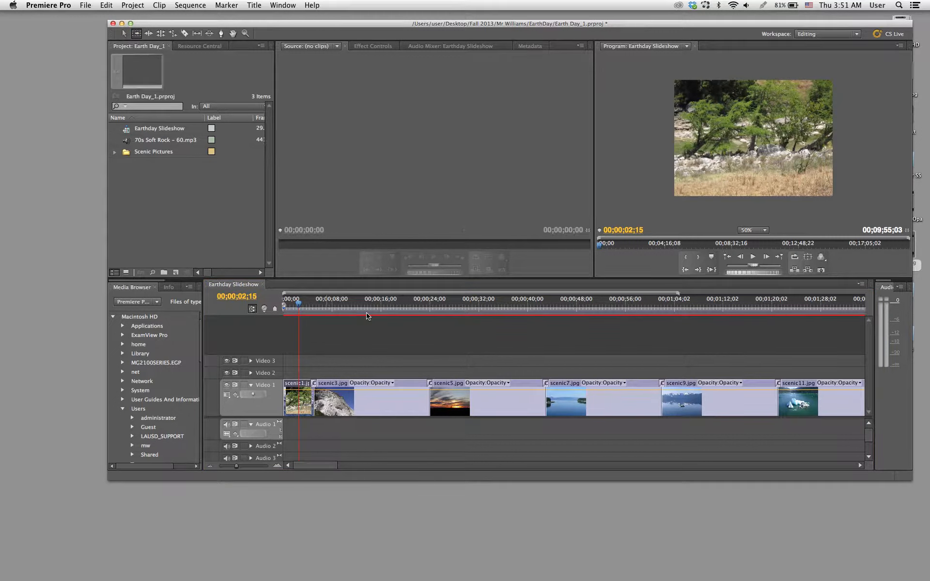
pyautogui.click(365, 409)
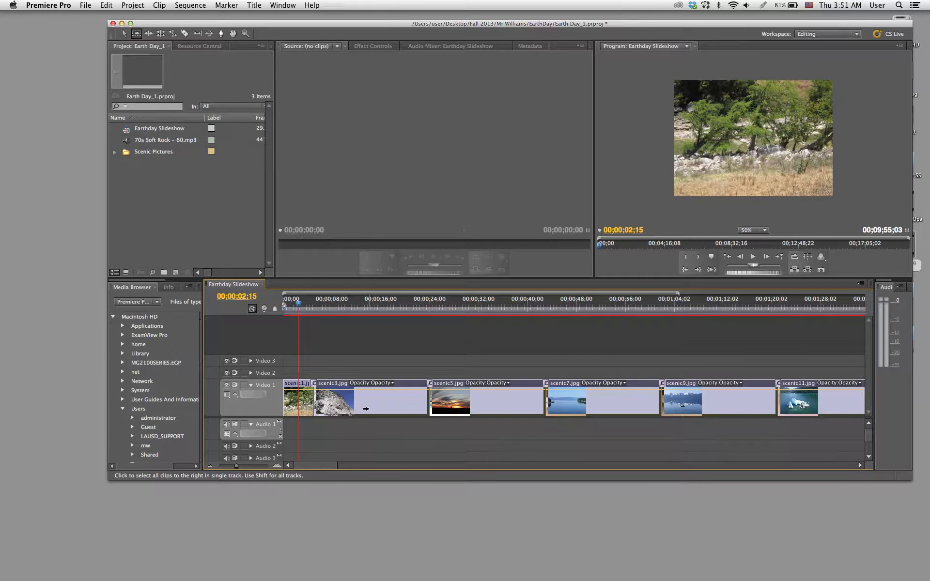
pyautogui.press('v')
pyautogui.rightClick(370, 408)
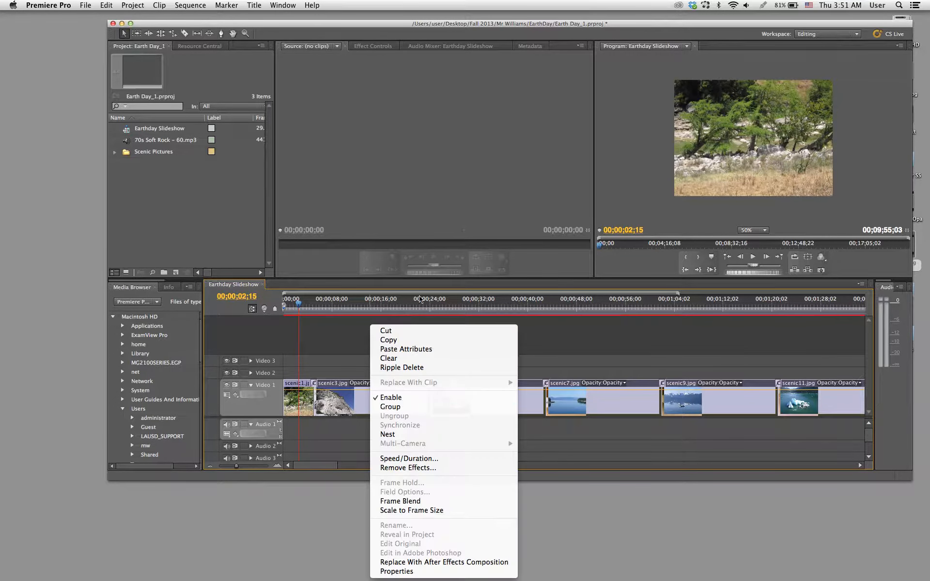
pyautogui.click(411, 349)
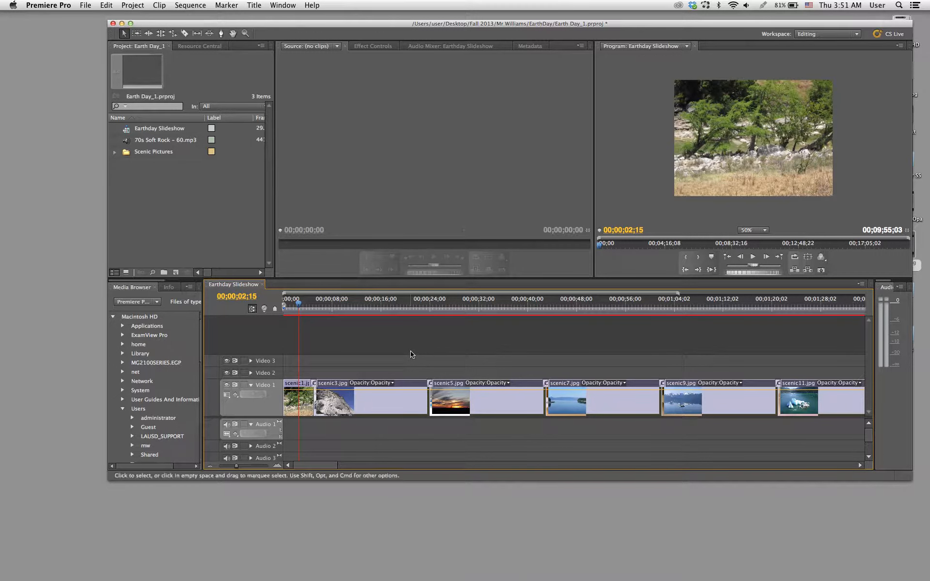
pyautogui.moveTo(308, 304); pyautogui.dragTo(355, 315)
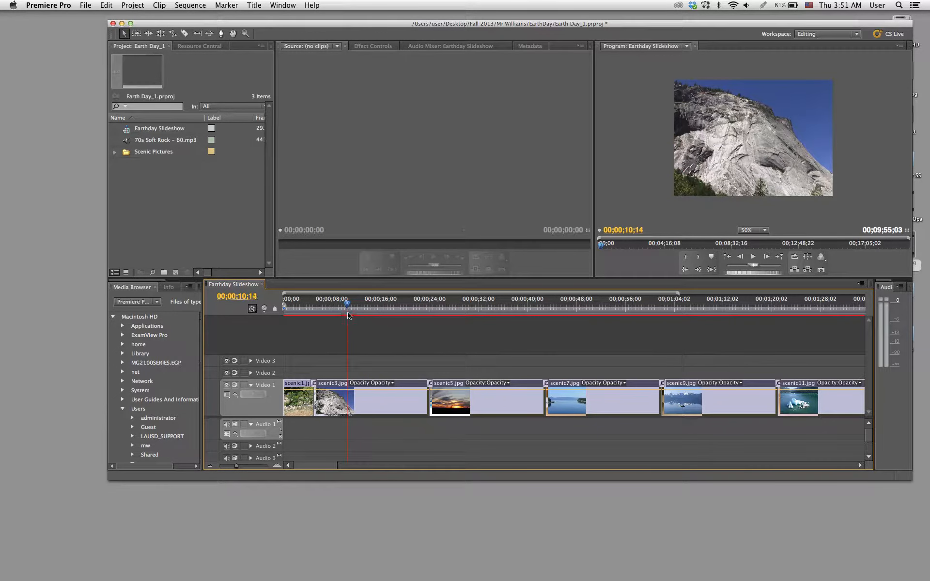
# - Set the duration of all the selected pictures to 5 seconds with ripple edit shifting trailing clips
pyautogui.rightClick(391, 403)
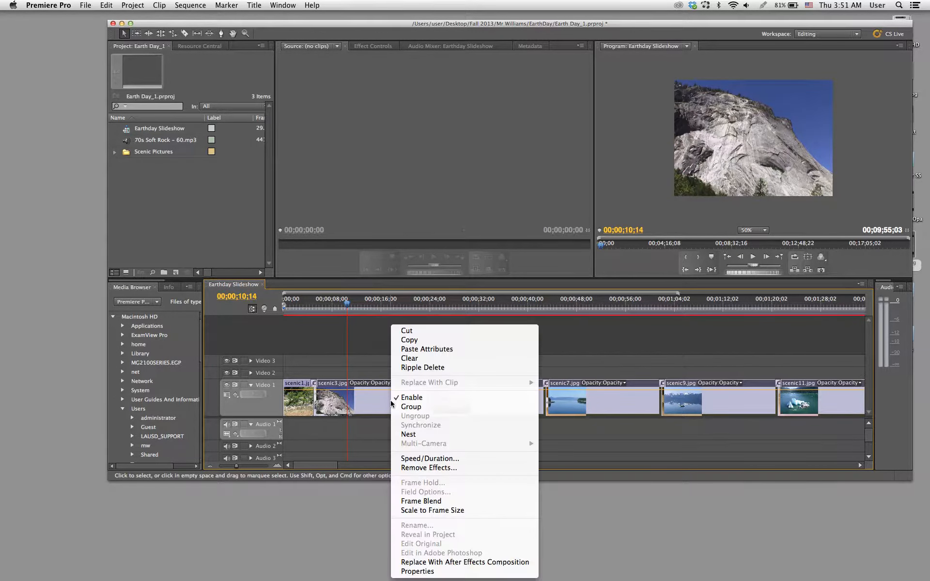
pyautogui.click(434, 462)
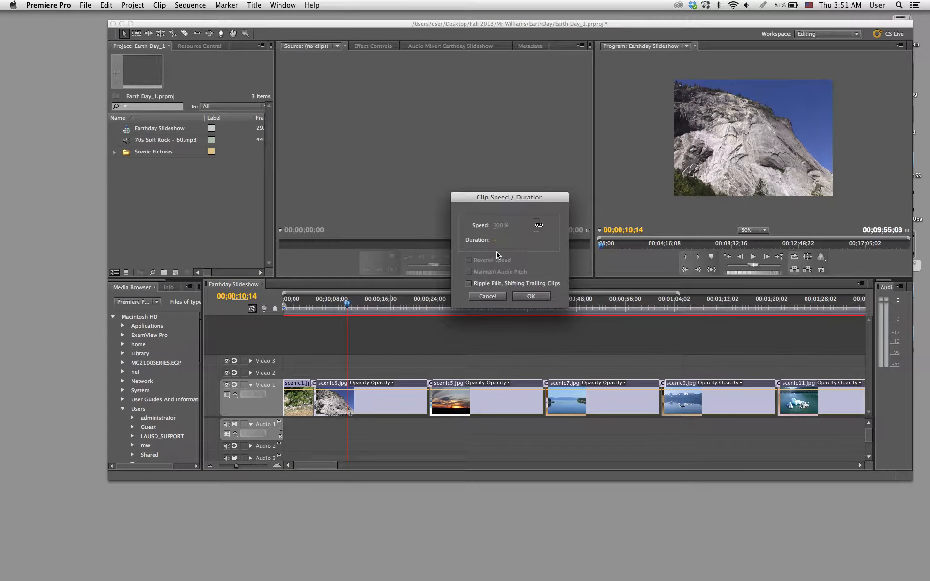
pyautogui.write('5.')
pyautogui.press('Tab')
pyautogui.click(530, 296)
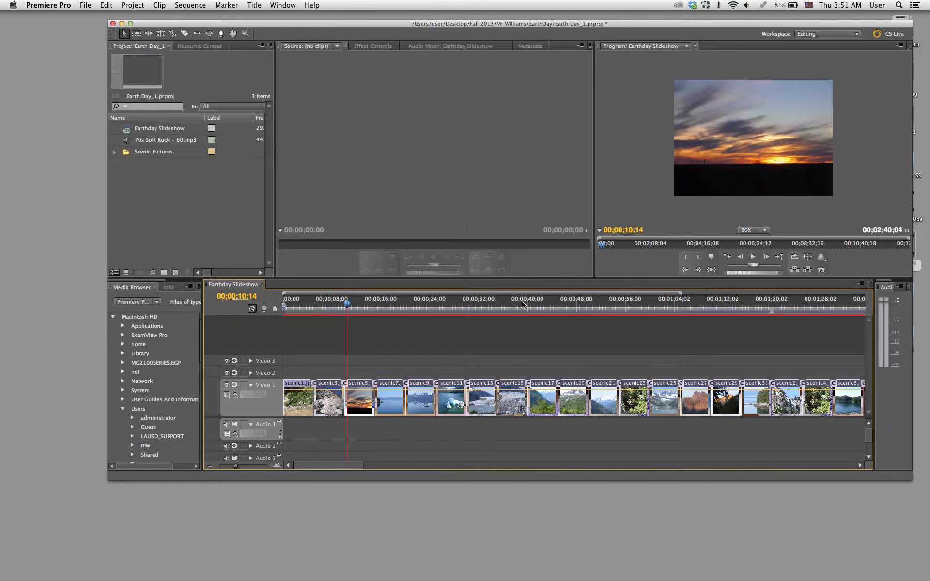
# - Deselect the pictures and play the opening of the Earthday Slideshow sequence to check picture timing and transitions
pyautogui.click(441, 362)
pyautogui.moveTo(359, 304); pyautogui.dragTo(305, 309)
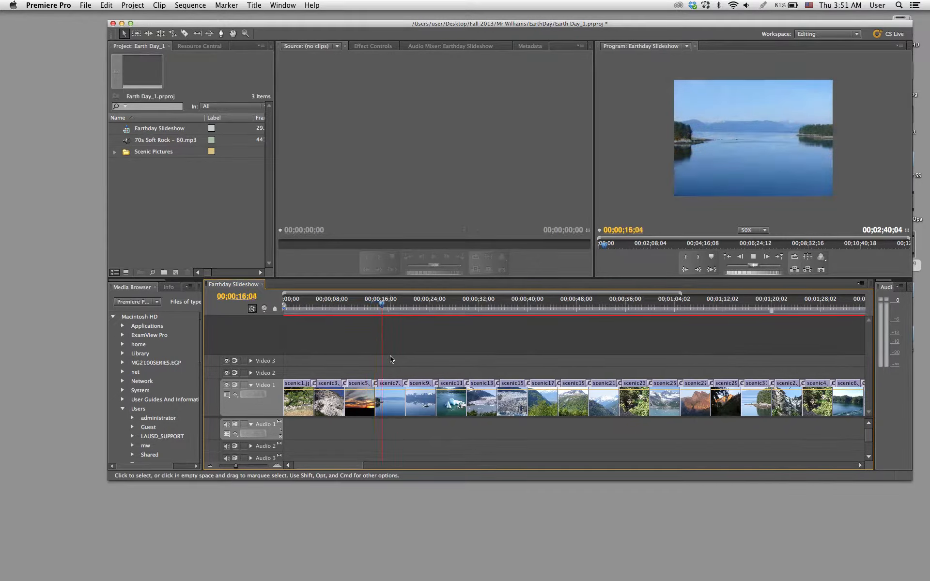
pyautogui.press('space')
pyautogui.press('=')
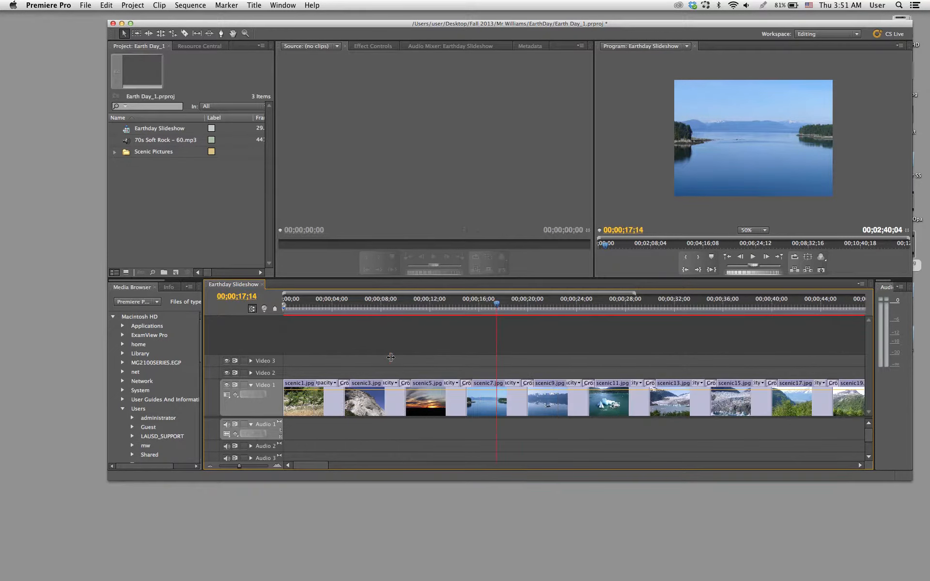
pyautogui.press('=')
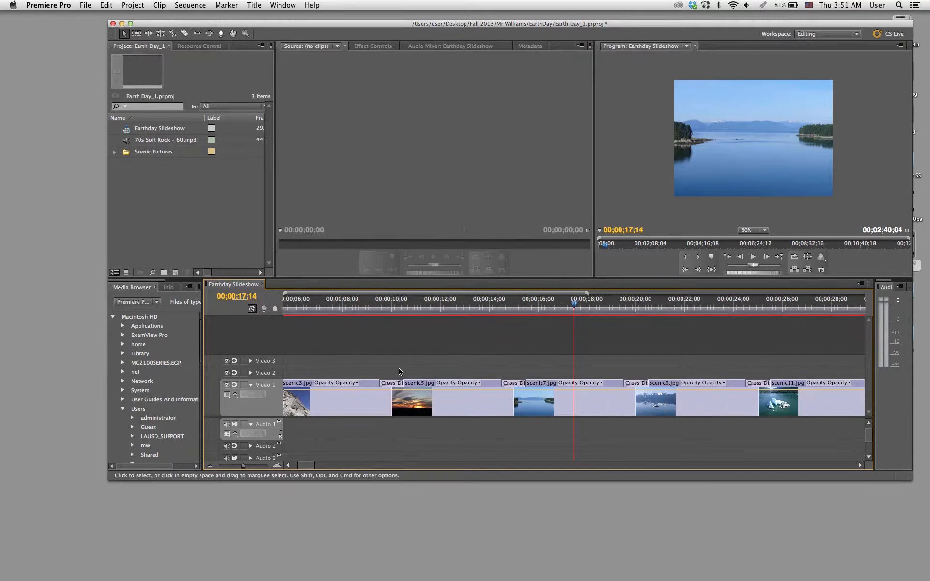
pyautogui.press('-')
pyautogui.press('-')
# - Save the project and return the playhead to the start of the sequence
pyautogui.press('super+s')
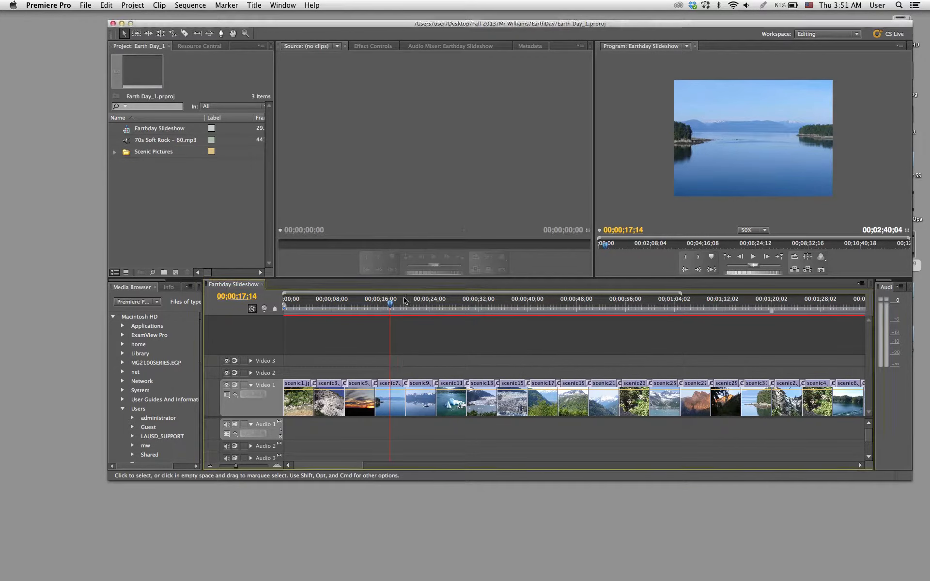
pyautogui.moveTo(394, 304)
pyautogui.mouseDown()
pyautogui.moveTo(409, 304)
pyautogui.moveTo(376, 308)
pyautogui.mouseUp()
pyautogui.press('Home')
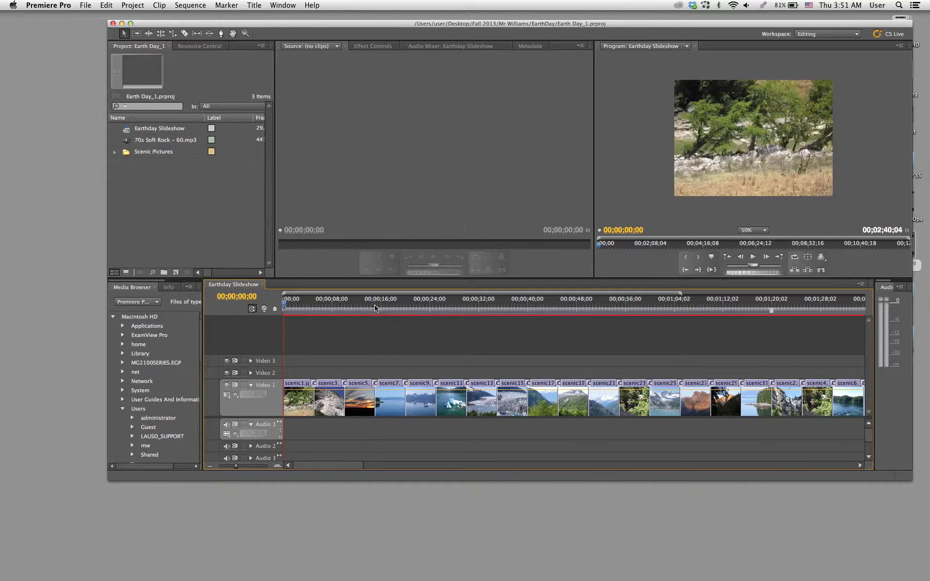
pyautogui.press('super+s')
# - Open the Scenic Pictures bin in its own window to review the picture order, and close it
pyautogui.doubleClick(134, 153)
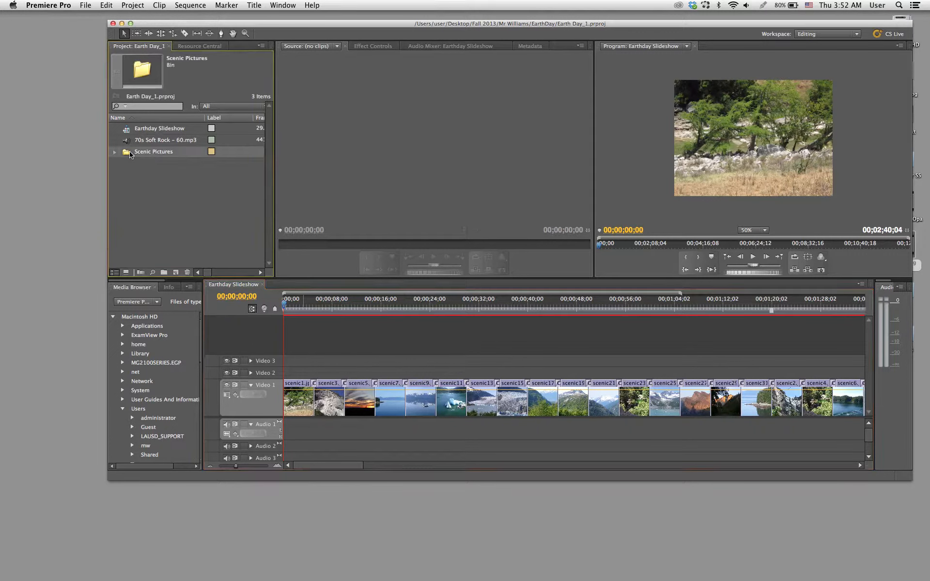
pyautogui.moveTo(277, 47); pyautogui.dragTo(467, 70)
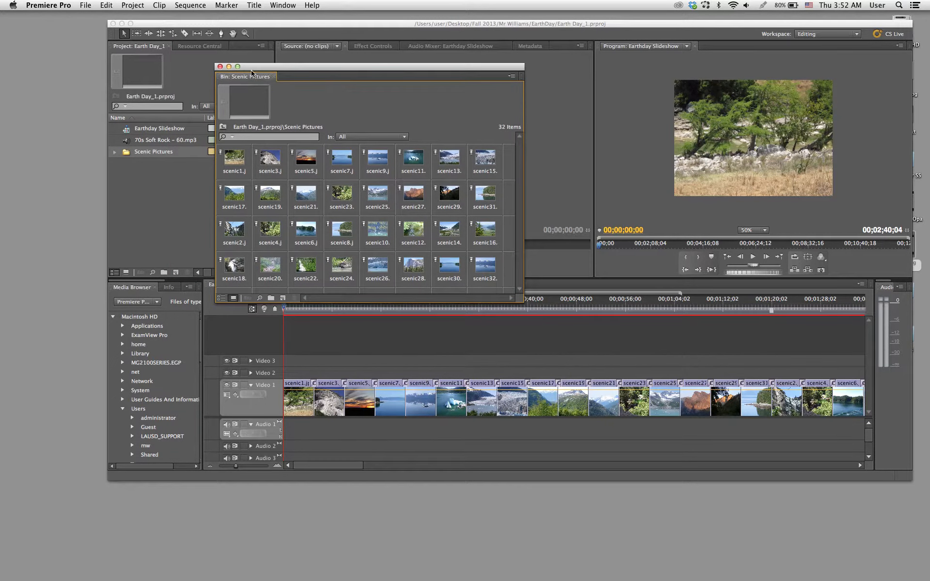
pyautogui.click(219, 67)
# - Move the playhead to 00;00;14;20, near the end of the third picture, and save the project
pyautogui.moveTo(313, 306); pyautogui.dragTo(373, 310)
pyautogui.press('super+s')
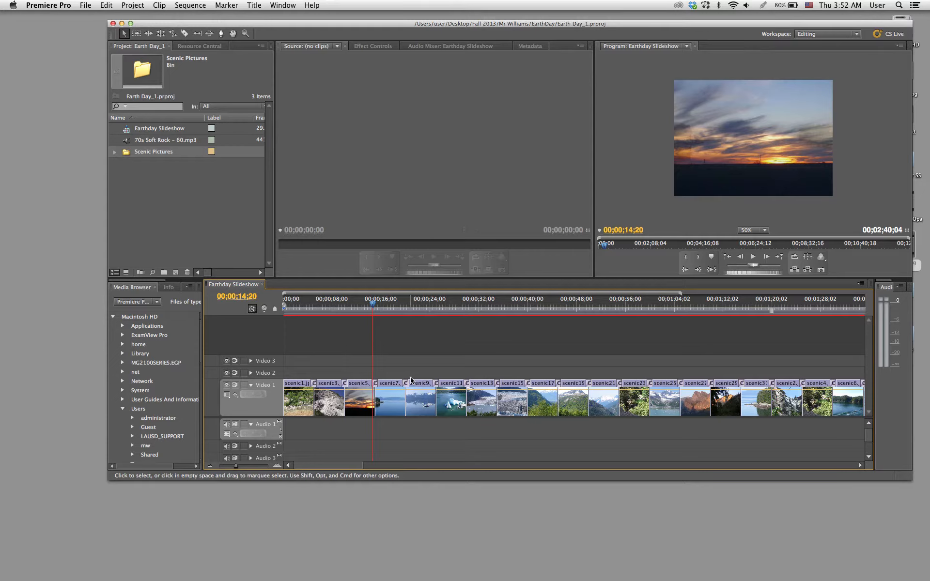
pyautogui.press('super+s')
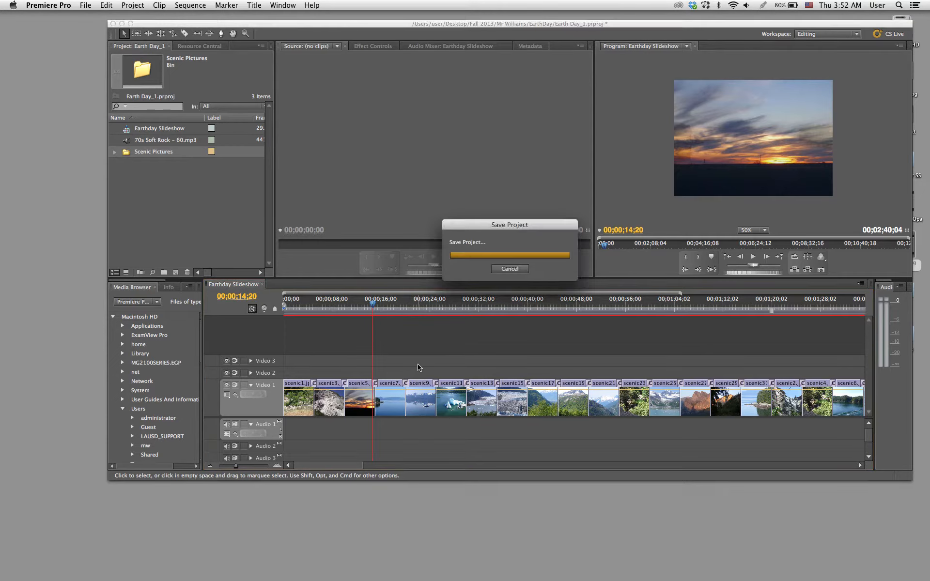
pyautogui.moveTo(1, 345)
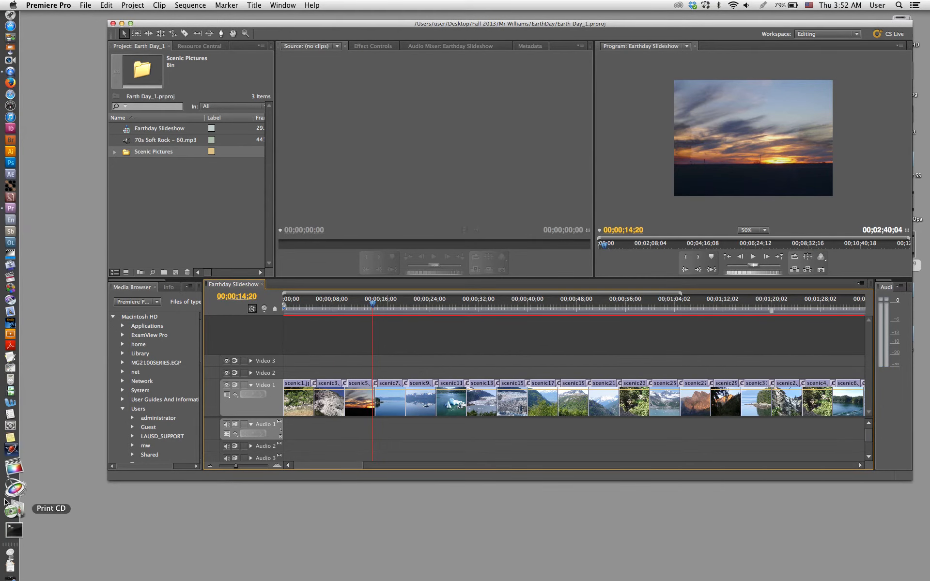
pyautogui.click(10, 558)
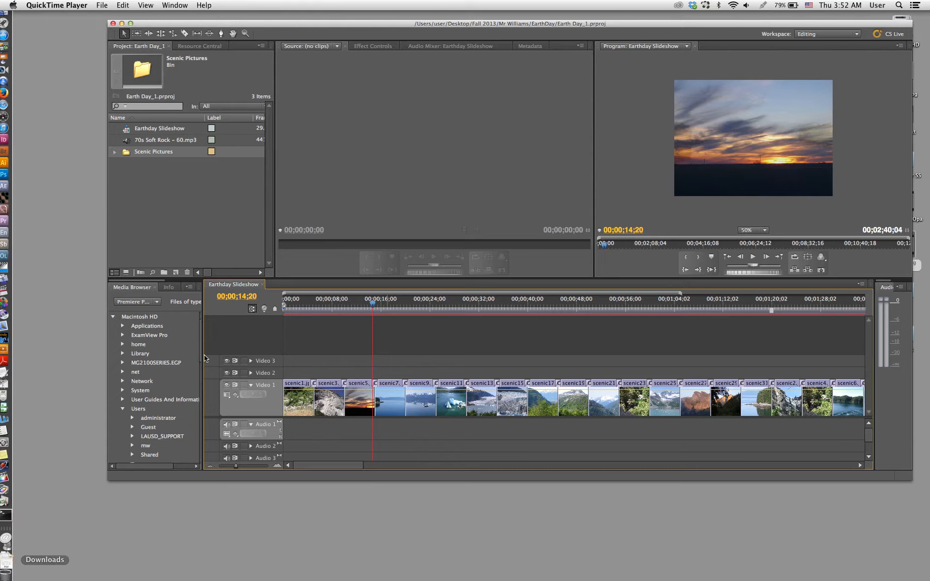